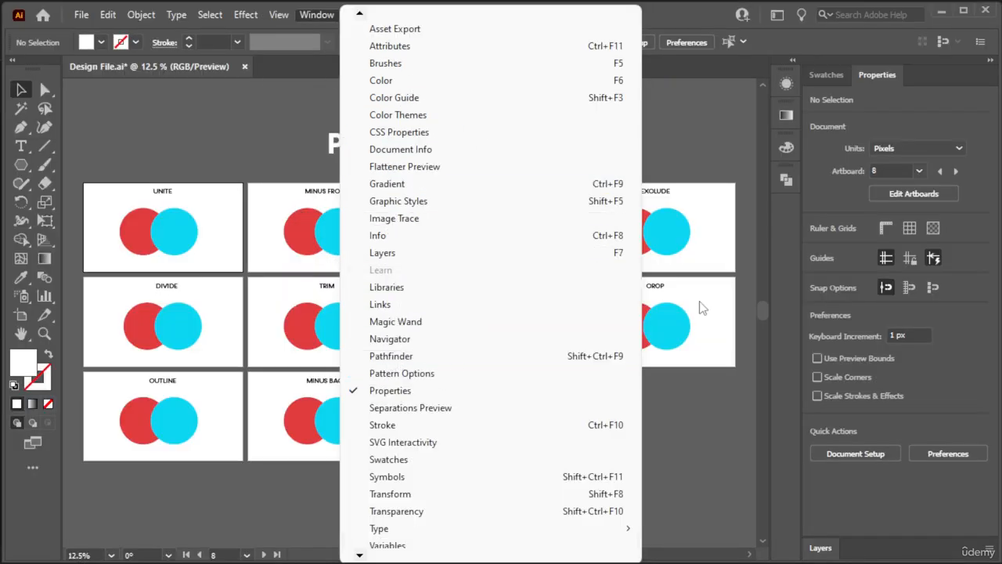
- Show the Pathfinder shape modes and pathfinder operations for a look, and hide them again
left_click(788, 181)
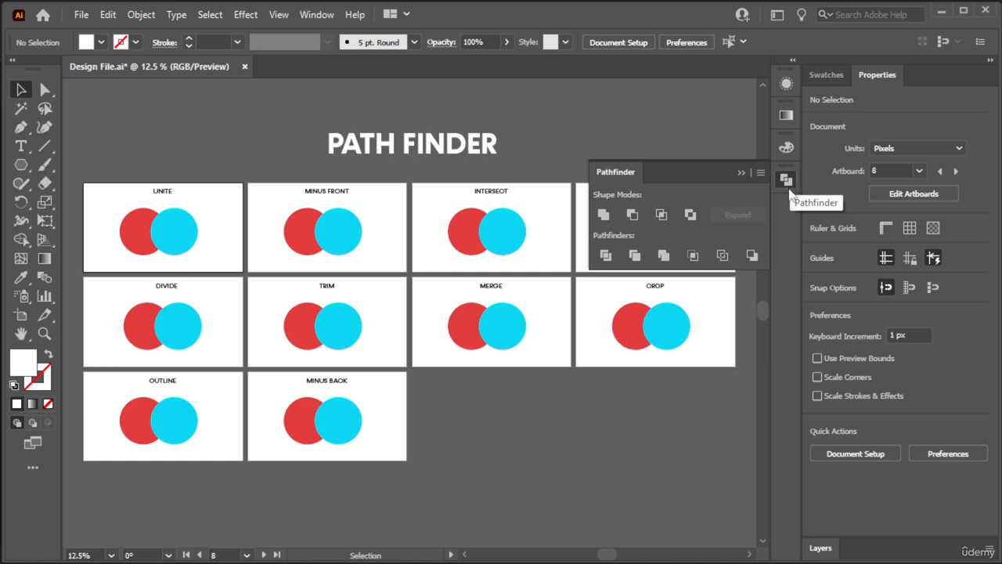
left_click(787, 185)
left_click(787, 180)
left_click(741, 173)
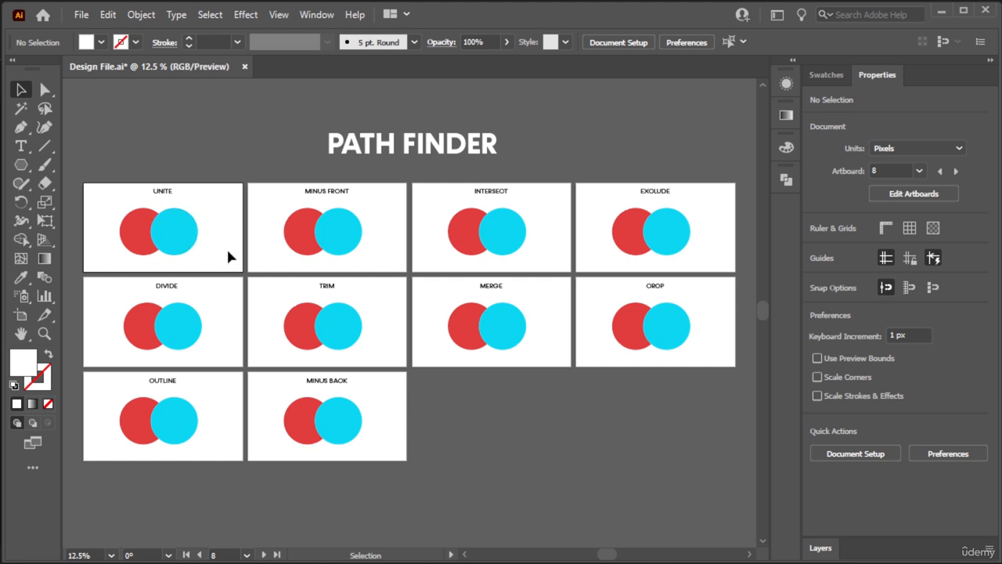
- Try merging the two overlapping circles on the UNITE artboard into one shape with Shape Builder, and undo the merge
key("ctrl+0")
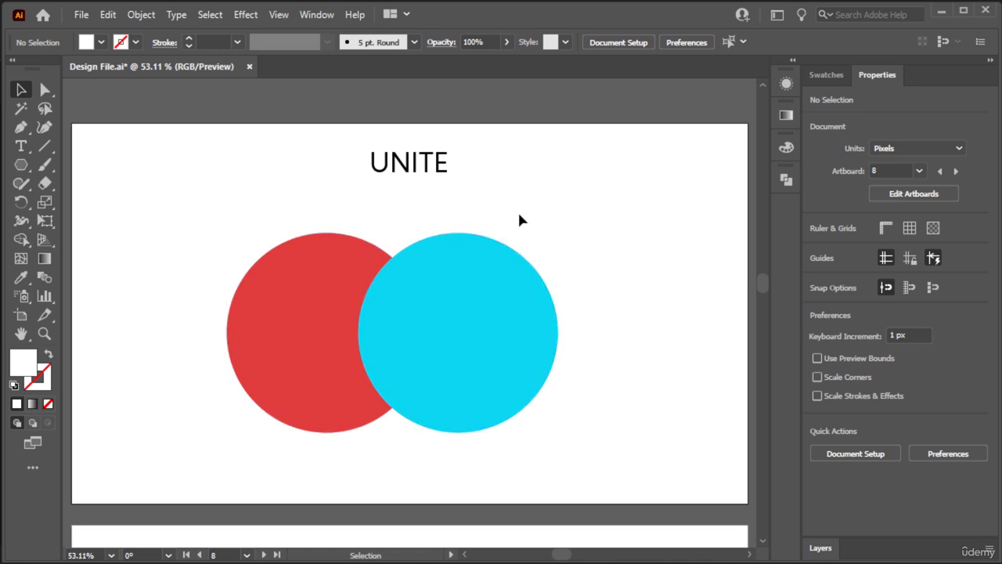
left_click_drag(315, 385, 239, 404)
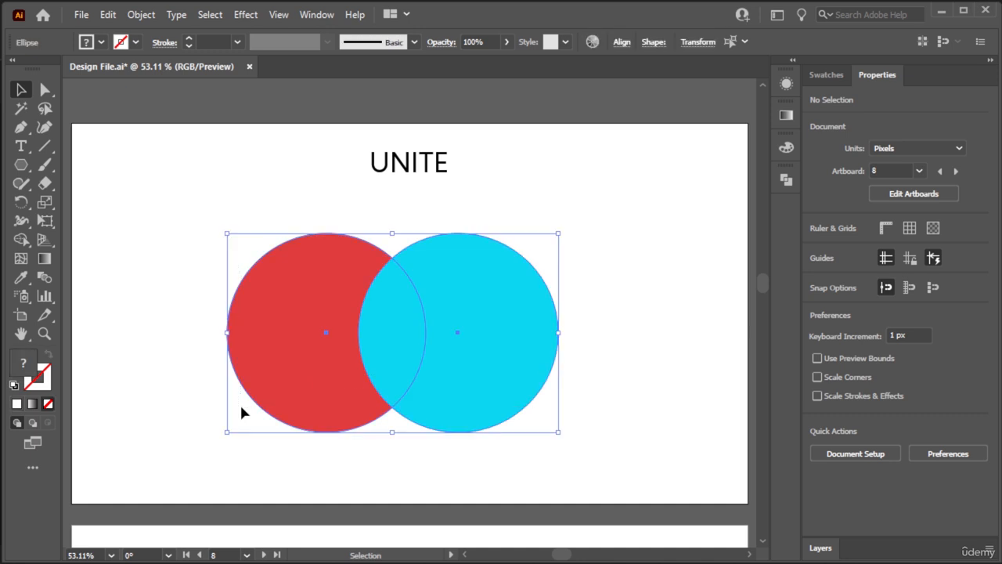
left_click(22, 240)
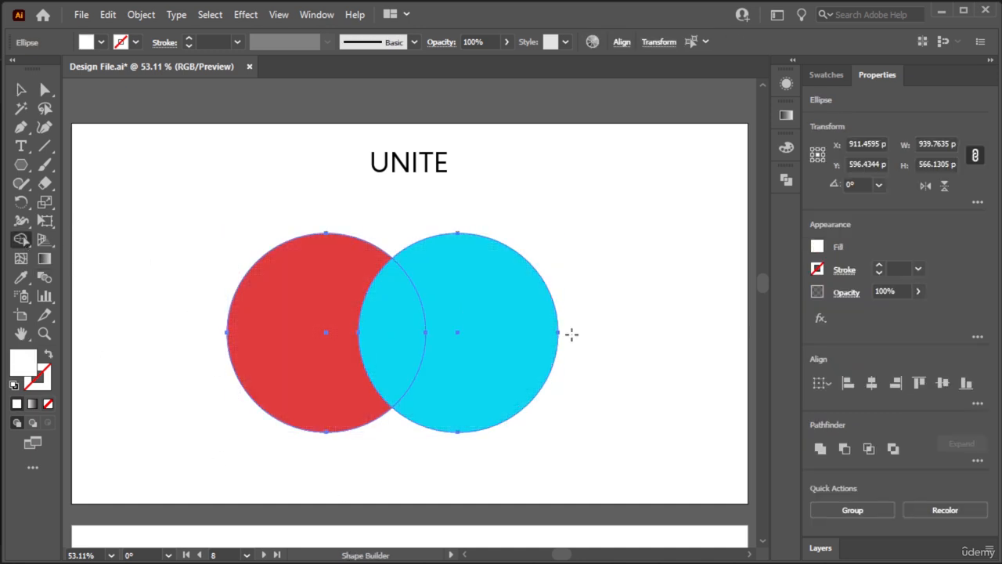
left_click_drag(588, 327, 219, 334)
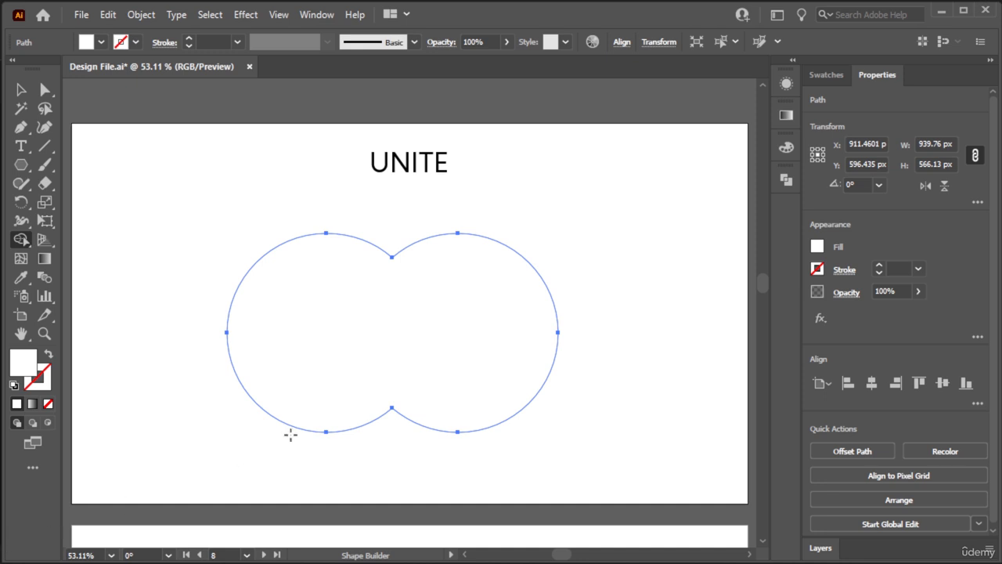
left_click(21, 89)
left_click(89, 177)
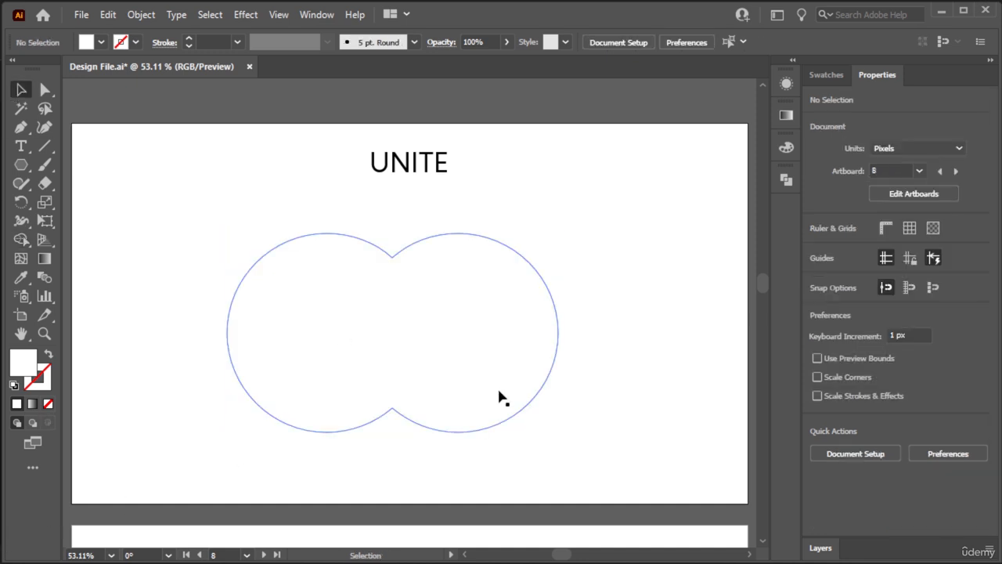
key("ctrl+z")
left_click(643, 322)
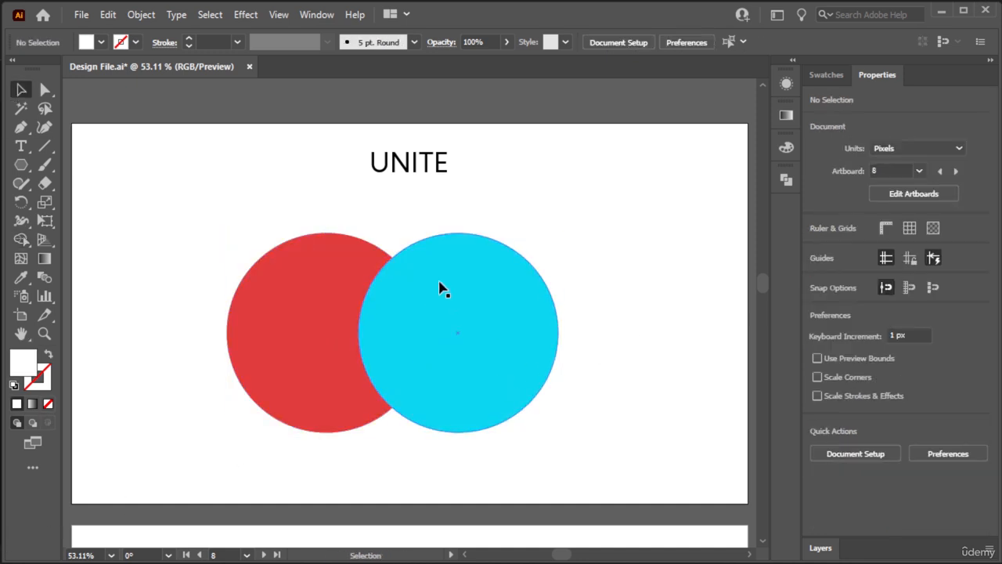
- Combine the red and blue circles on the UNITE artboard into one shape with Pathfinder Unite
left_click_drag(587, 256, 298, 379)
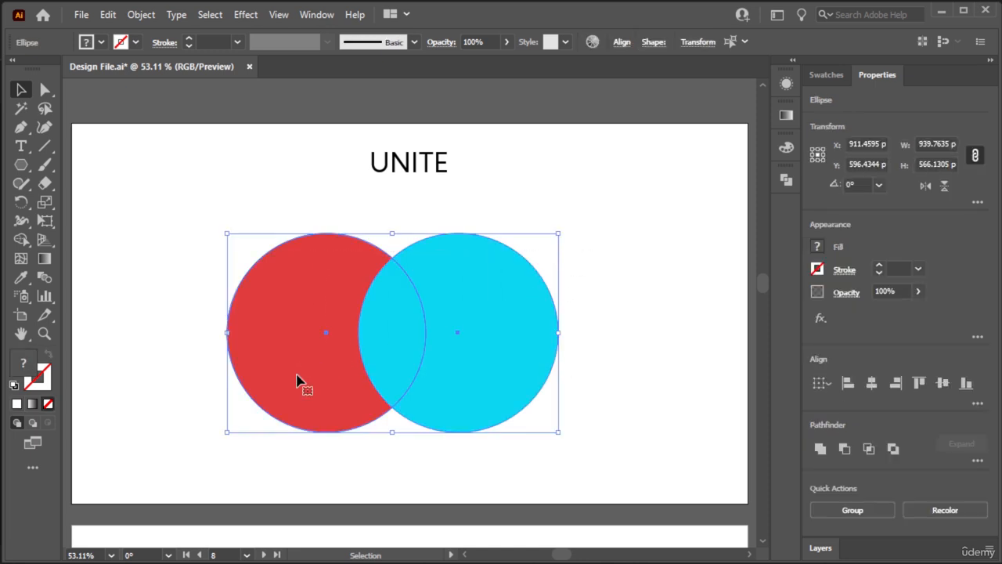
left_click(787, 180)
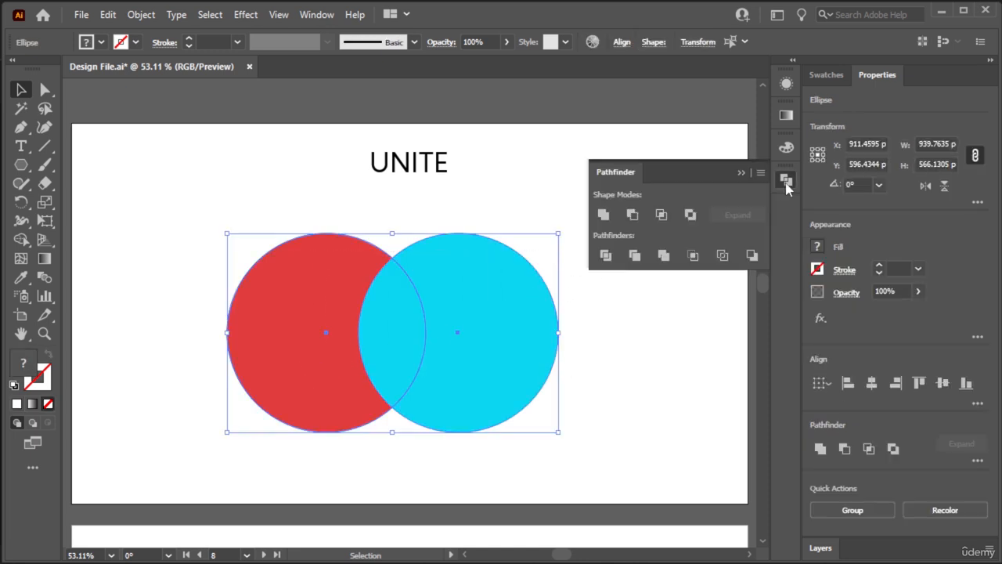
left_click(605, 216)
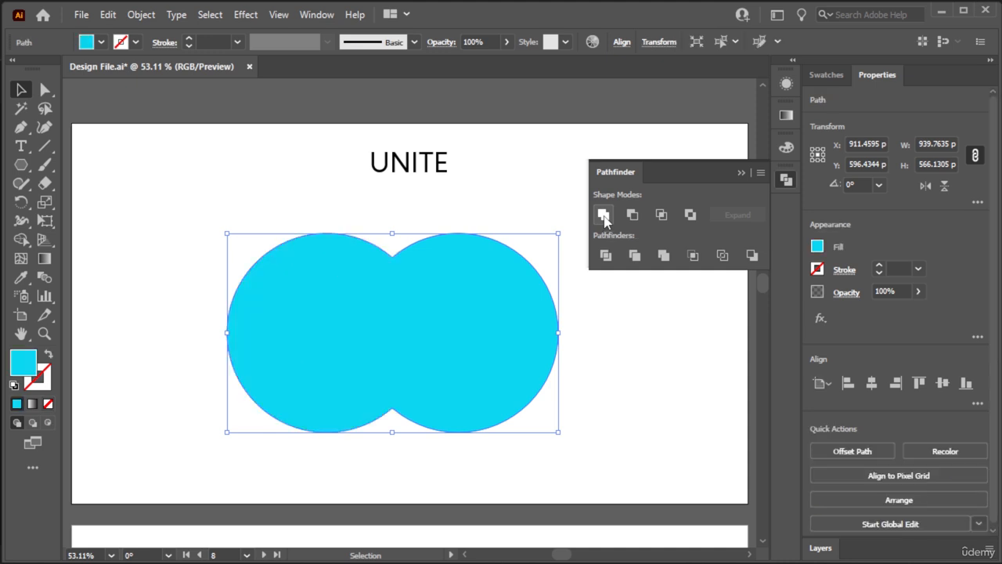
left_click(740, 173)
left_click(147, 142)
- Try shifting the united shape about 95 px to the right, and undo the move
left_click_drag(414, 340, 451, 342)
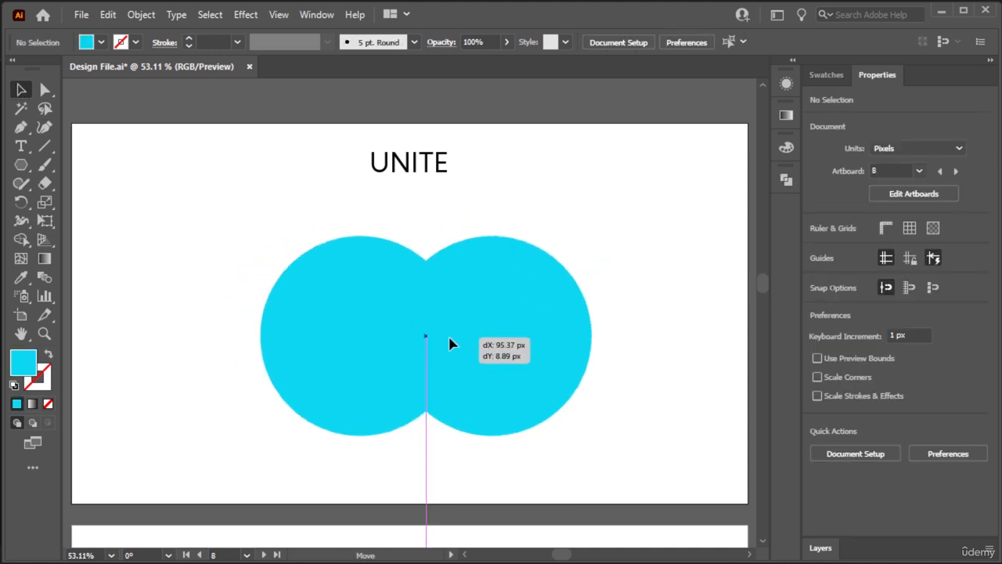
key("ctrl+z")
left_click(480, 201)
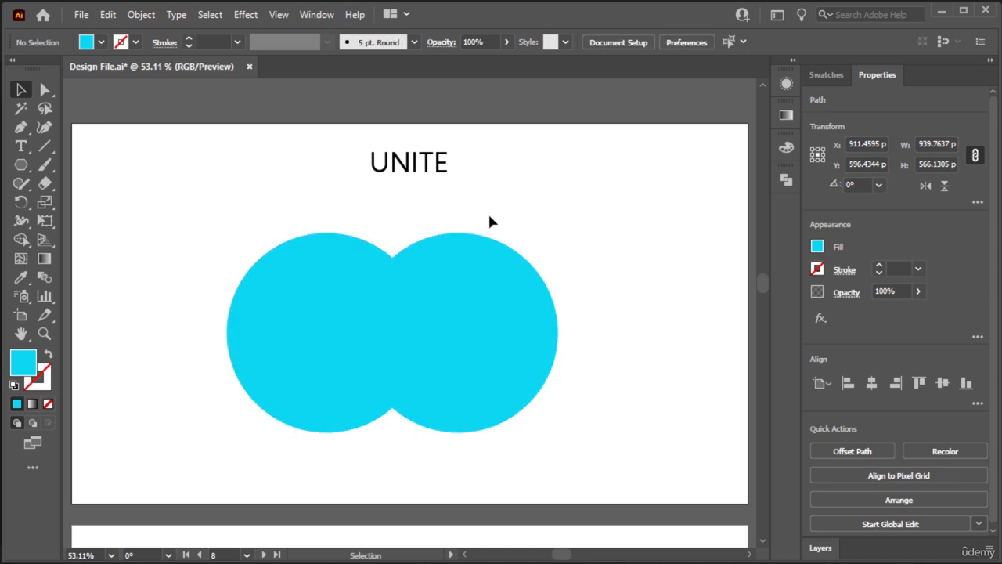
- Try cutting the blue circle out of the red one on the MINUS FRONT artboard with Pathfinder Minus Front, and undo it
key("ctrl+minus")
key("ctrl+minus")
left_click_drag(577, 280, 248, 298)
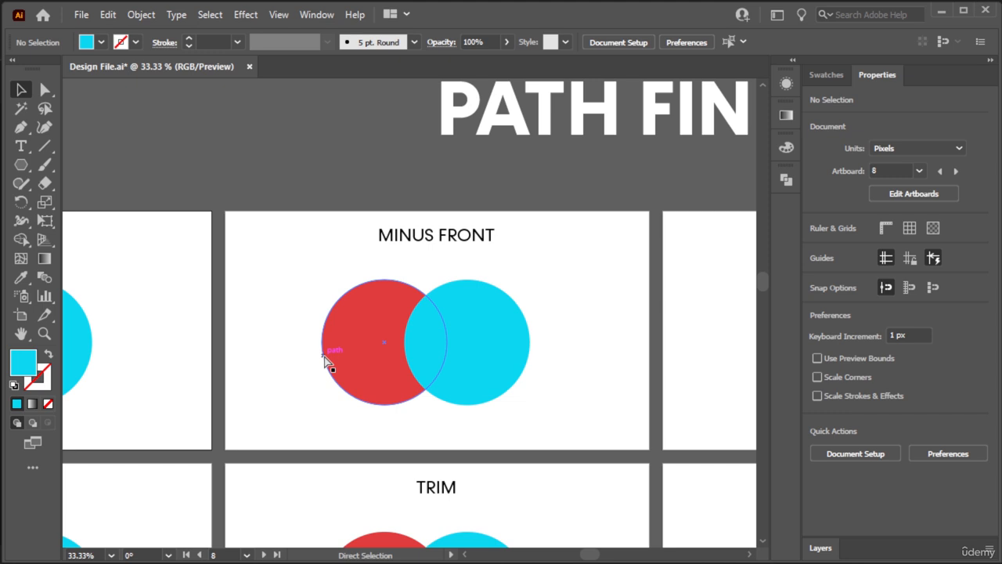
left_click(295, 374, "ctrl")
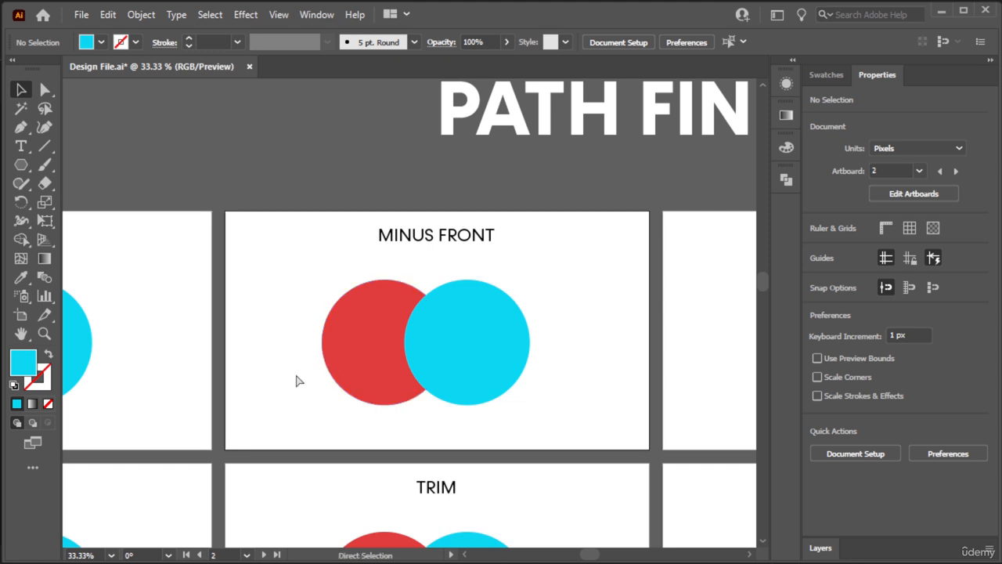
key("ctrl+0")
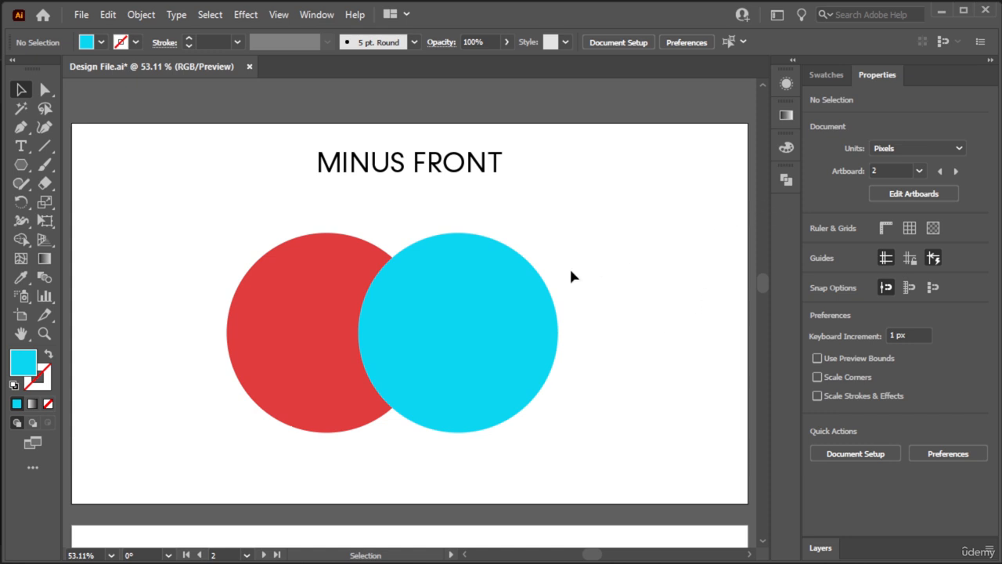
left_click_drag(591, 250, 229, 432)
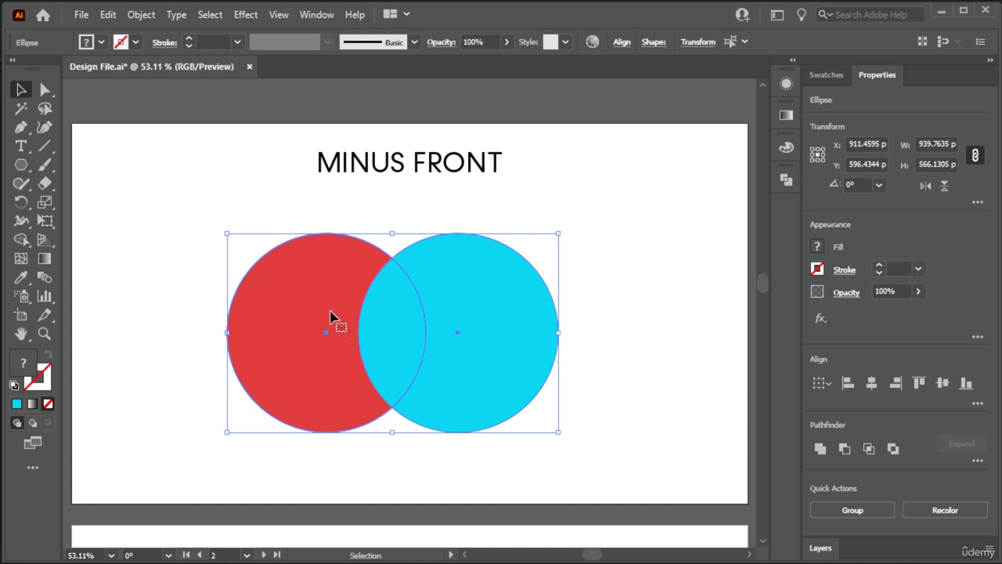
left_click(786, 179)
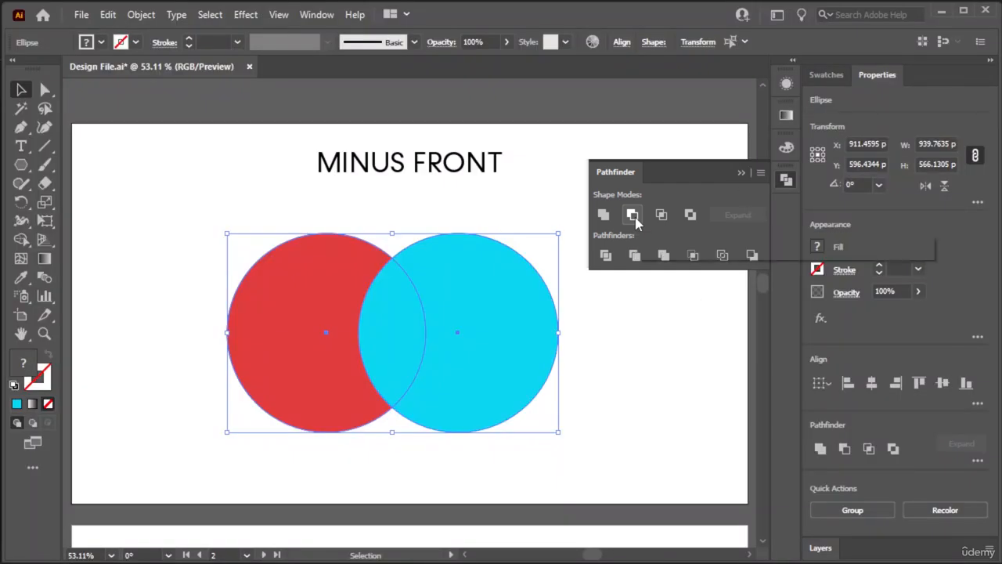
left_click(634, 218)
left_click(409, 349)
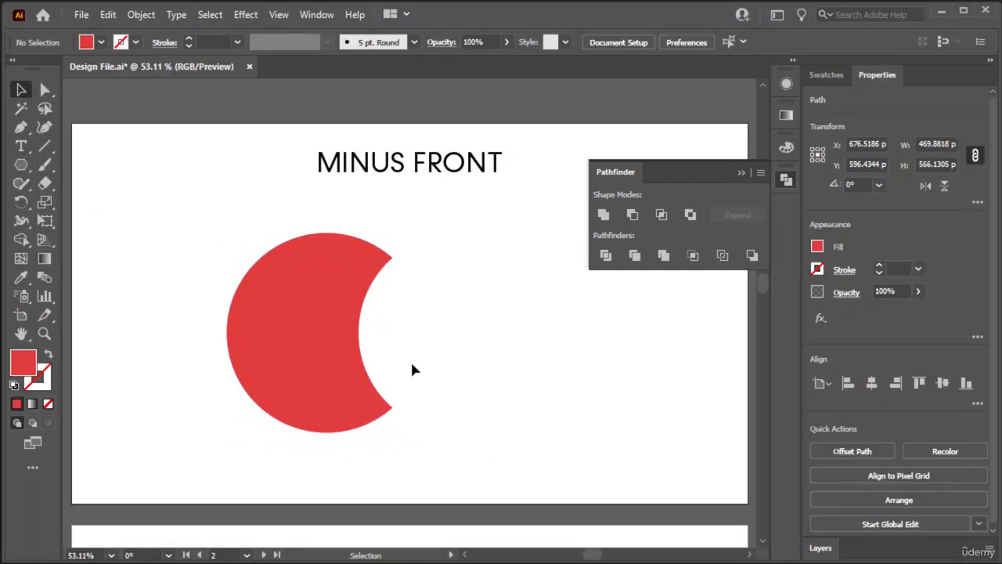
key("ctrl+z")
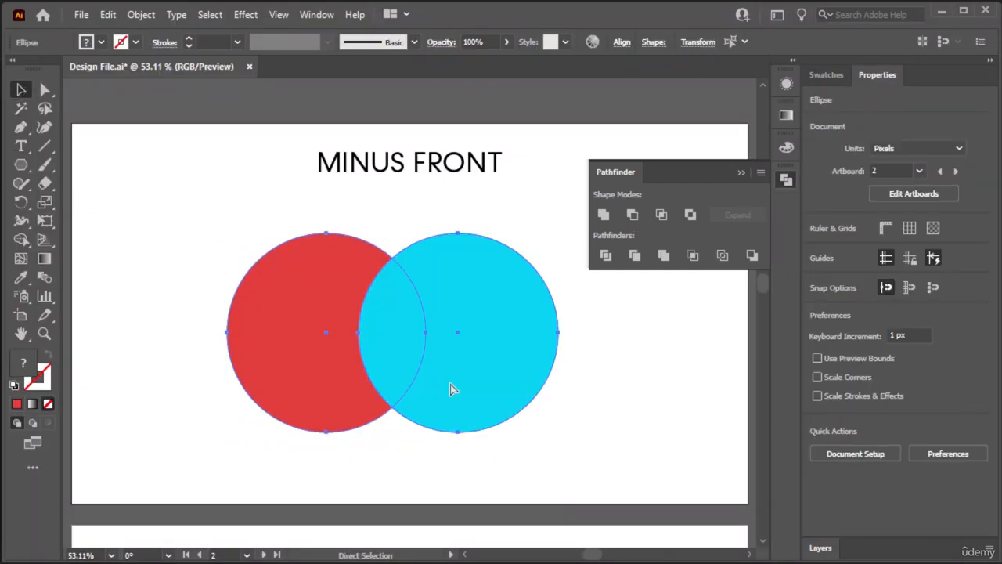
- Try removing the blue circle and the overlap from the red circle with Shape Builder on the MINUS FRONT artboard, and undo it
left_click(302, 458)
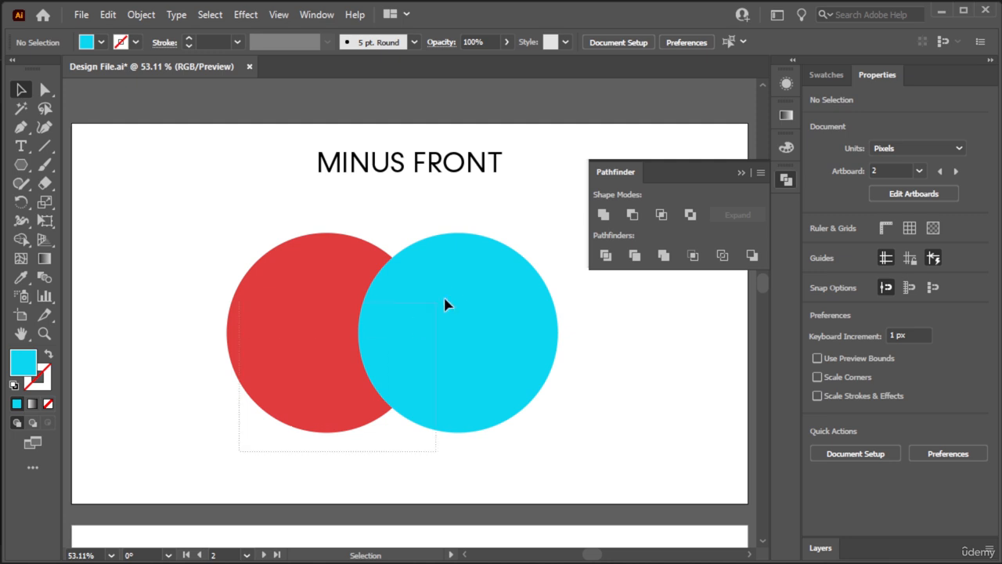
left_click_drag(444, 301, 465, 290)
left_click(21, 239)
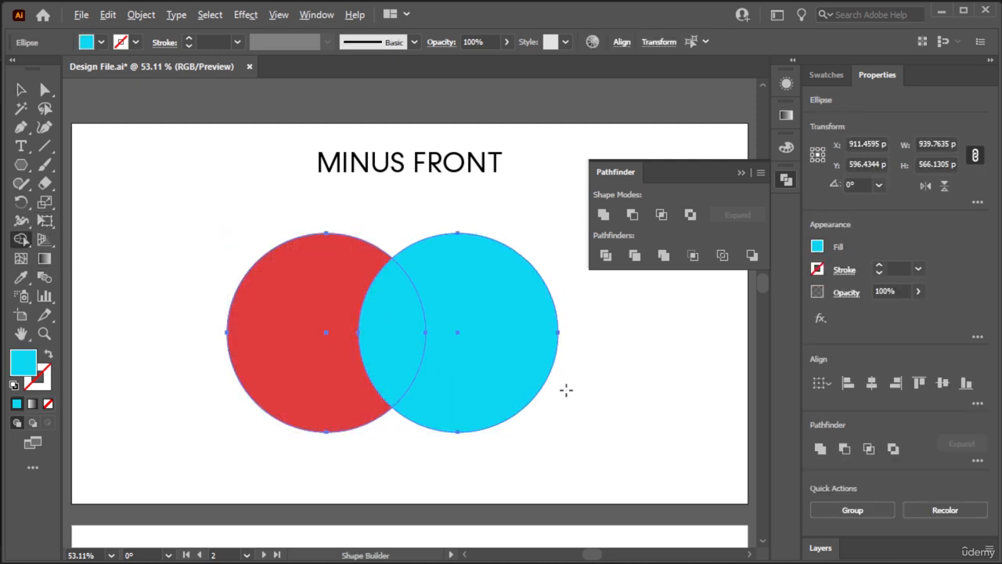
mouse_move(567, 389)
left_mouse_down()
mouse_move(398, 331)
mouse_move(403, 384)
left_mouse_up()
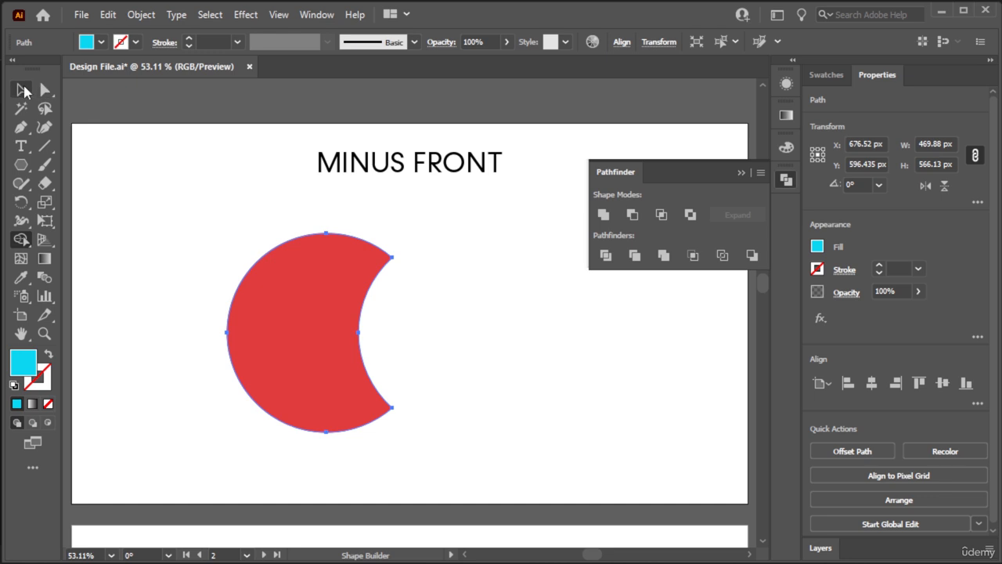
left_click(24, 88)
left_click(194, 207)
key("ctrl+z")
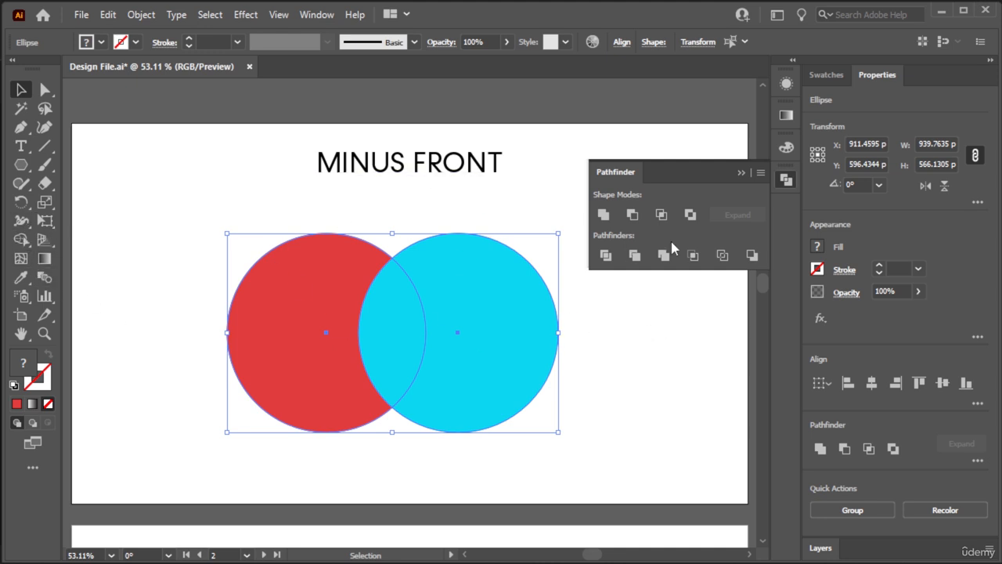
- Try keeping only the overlap of the two circles on the INTERSECT artboard with Pathfinder Intersect, and undo it
left_click(506, 199)
key("space")
left_click_drag(682, 363, 253, 371)
left_click_drag(588, 369, 376, 358)
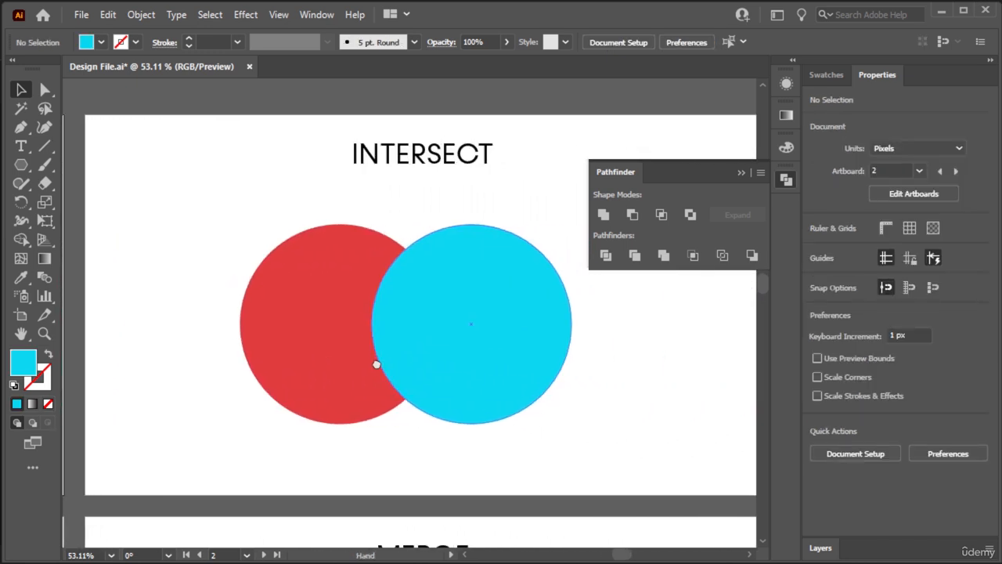
left_click(510, 215)
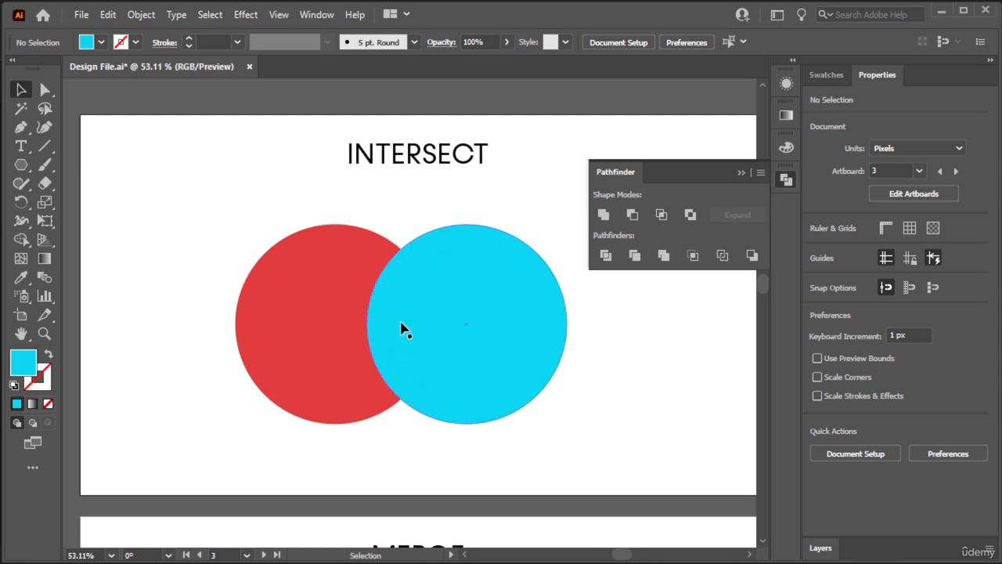
left_click_drag(535, 211, 276, 434)
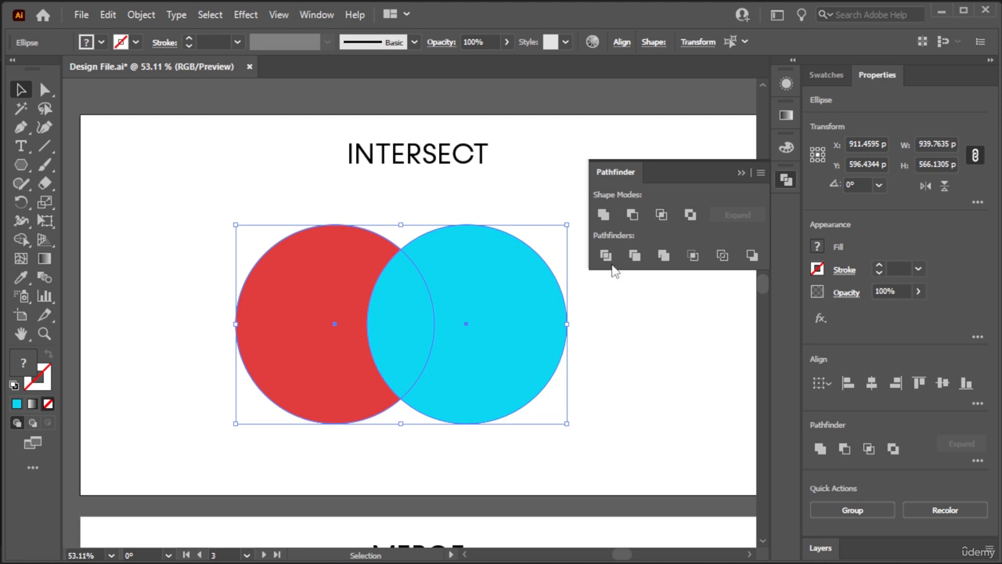
left_click(663, 218)
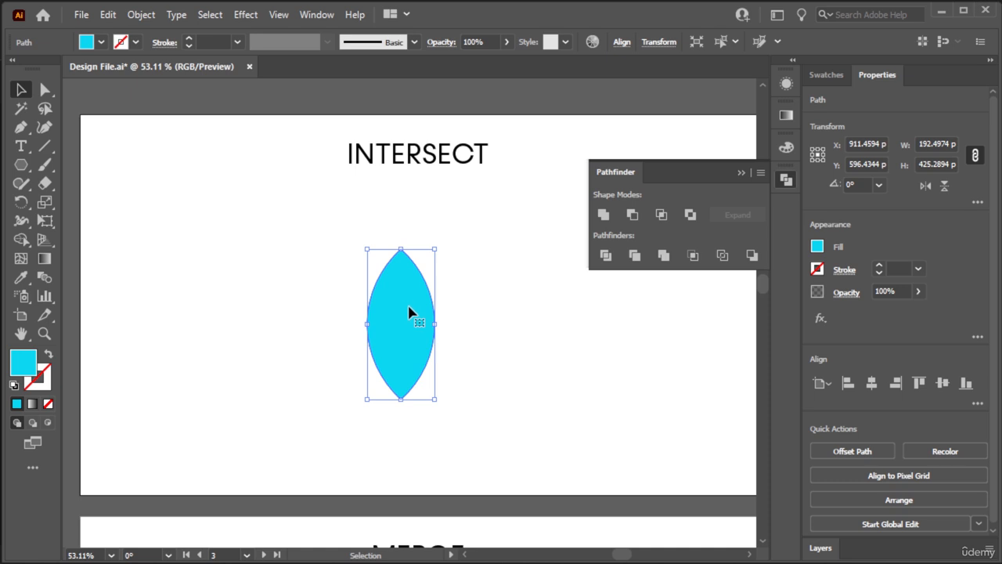
key("ctrl+z")
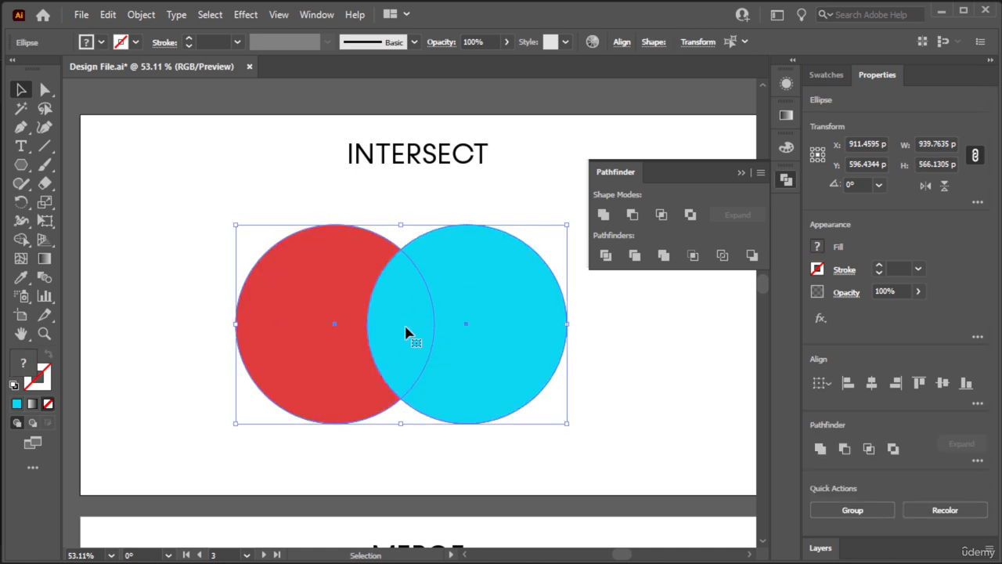
left_click(294, 188)
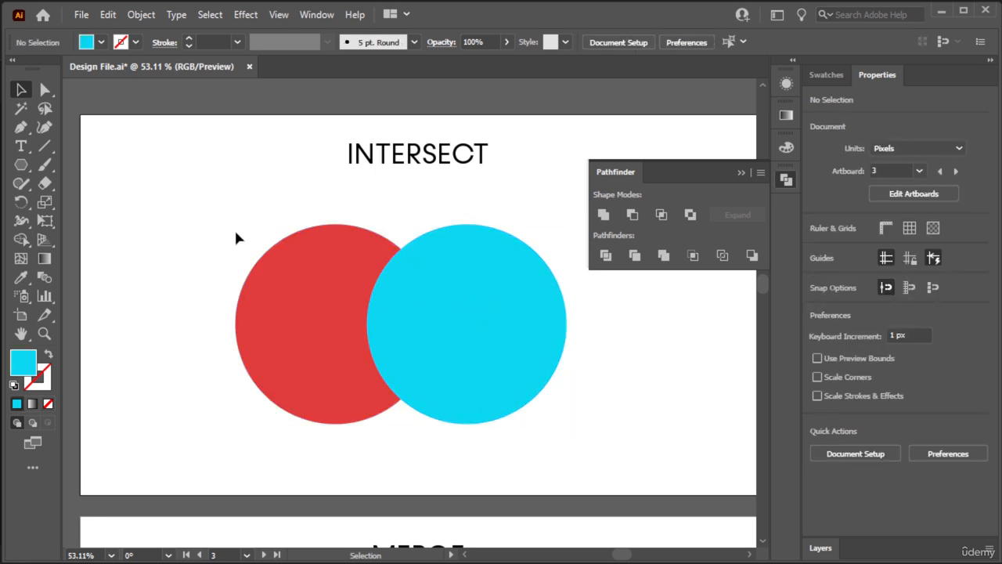
- Go back to the MINUS FRONT artboard, try Pathfinder Minus Front on both circles again, and undo it
left_click_drag(188, 221, 673, 238)
left_click_drag(285, 292, 516, 302)
left_click_drag(509, 227, 313, 383)
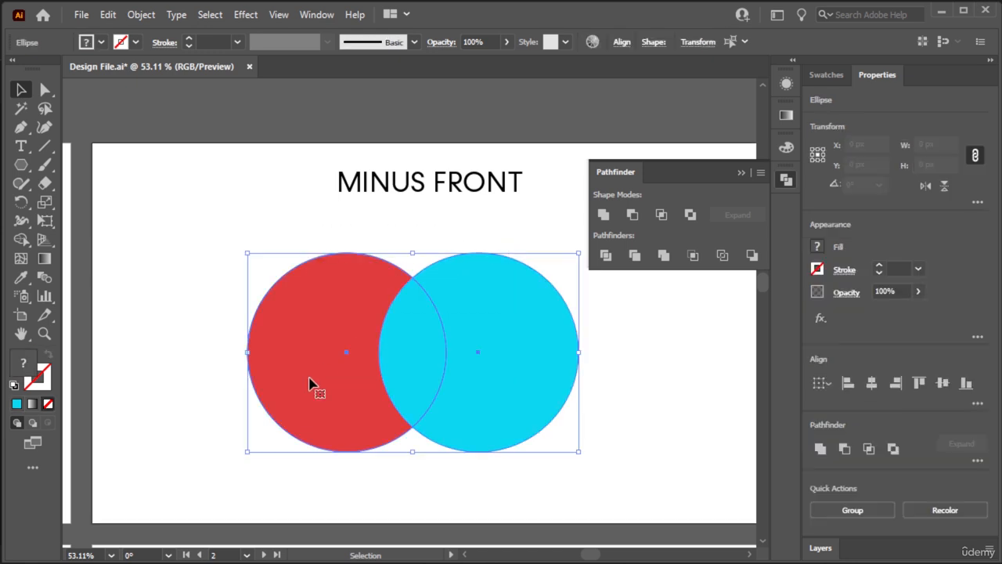
left_click(633, 215)
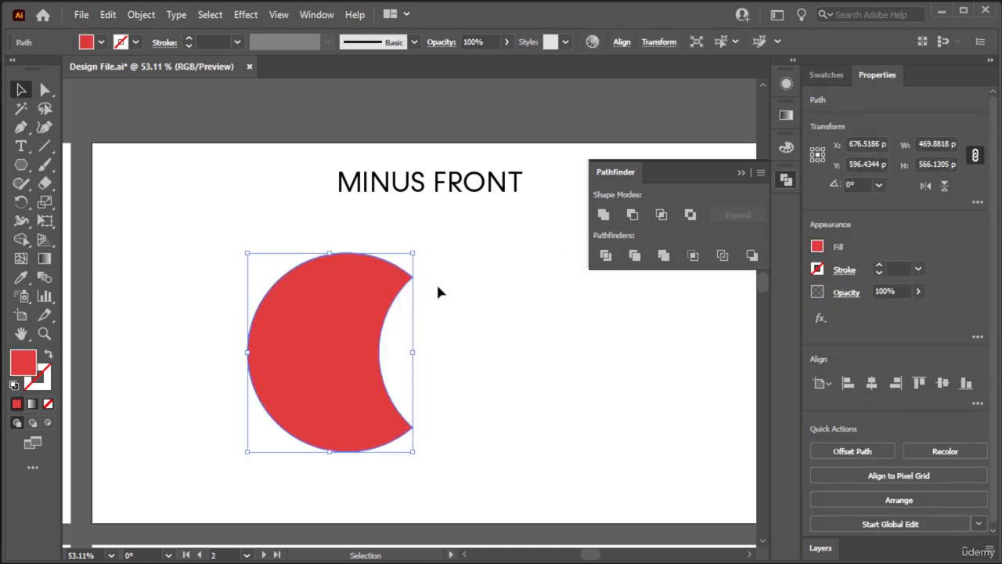
key("ctrl+z")
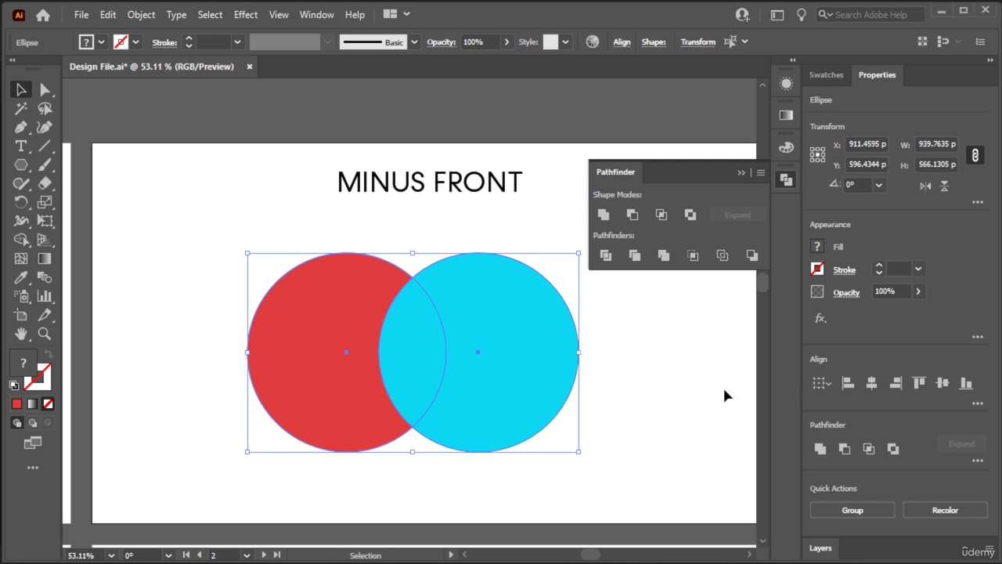
- Return to the INTERSECT artboard and select only its red circle
left_click(724, 390)
left_click_drag(725, 393, 233, 422)
left_click_drag(533, 407, 358, 401)
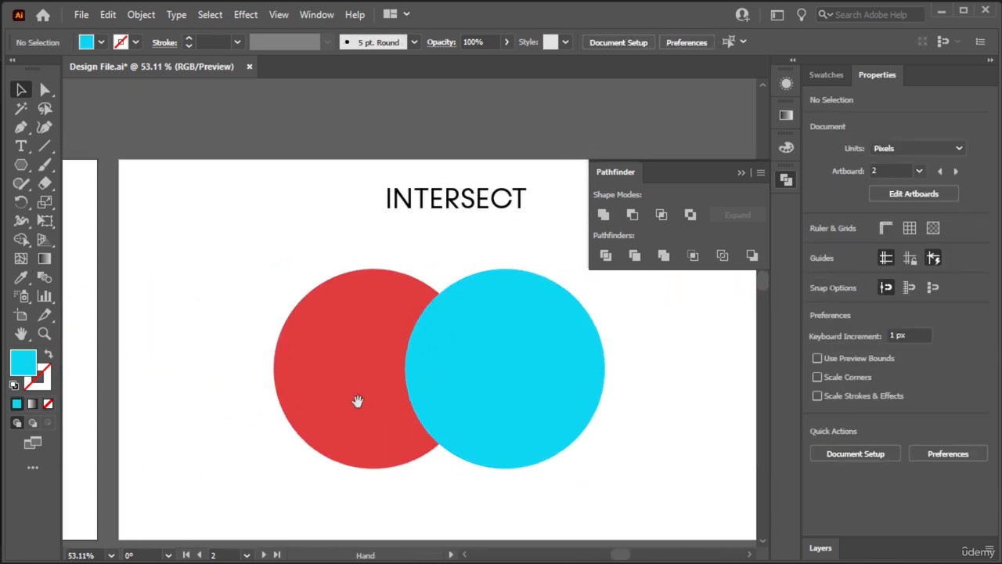
left_click_drag(320, 481, 557, 433)
left_click(253, 379)
left_click(319, 358)
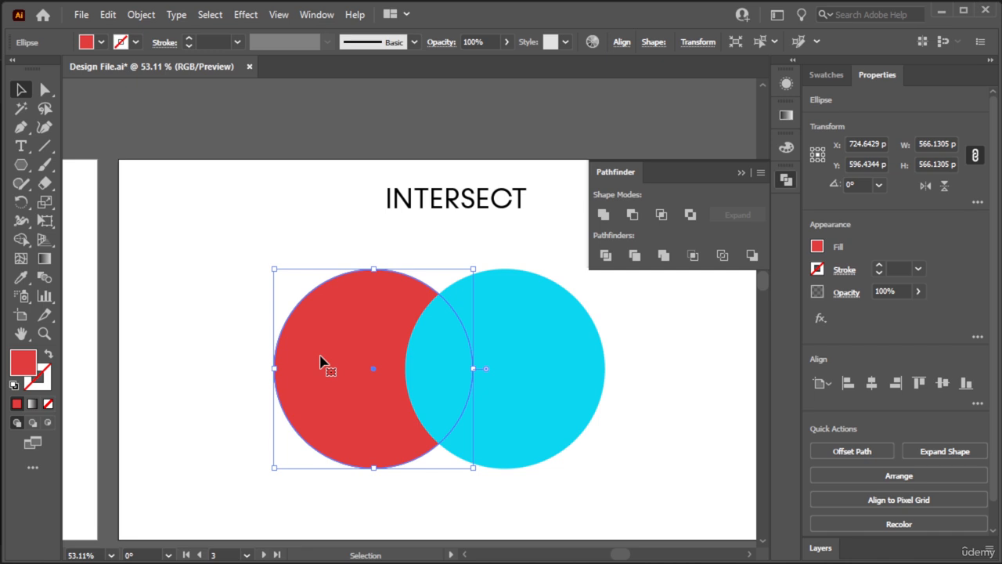
- Bring the red circle on the INTERSECT artboard to the front and keep only its overlap with the blue circle using Pathfinder Intersect
key("ctrl")
key("ctrl+shift+bracketright")
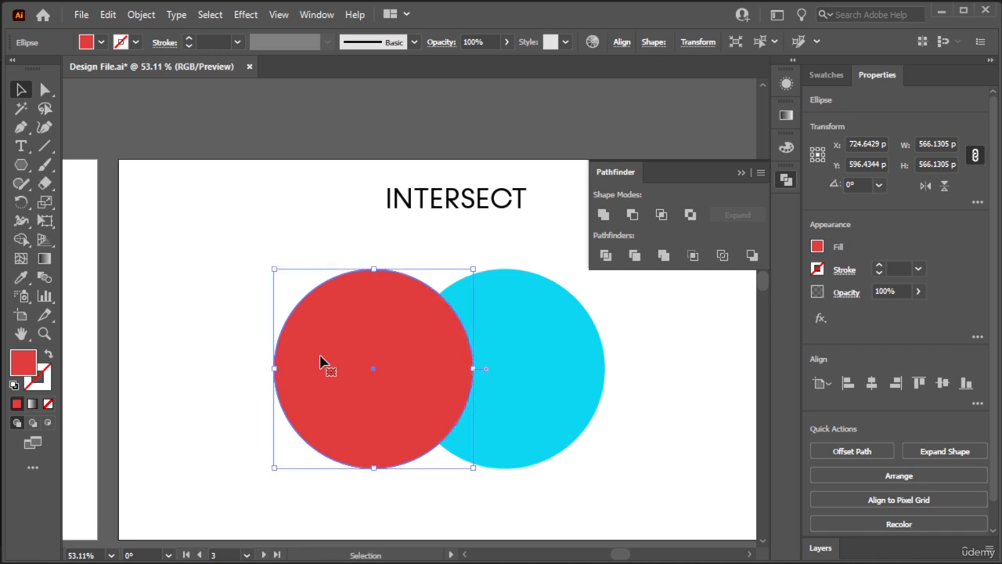
left_click(329, 233)
left_click_drag(657, 307, 389, 454)
left_click(661, 215)
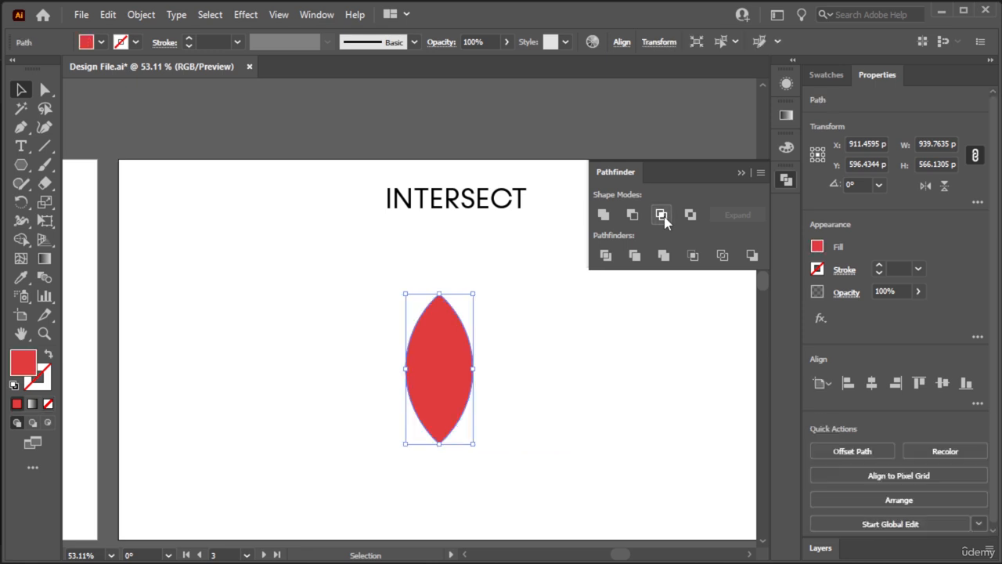
left_click(578, 423)
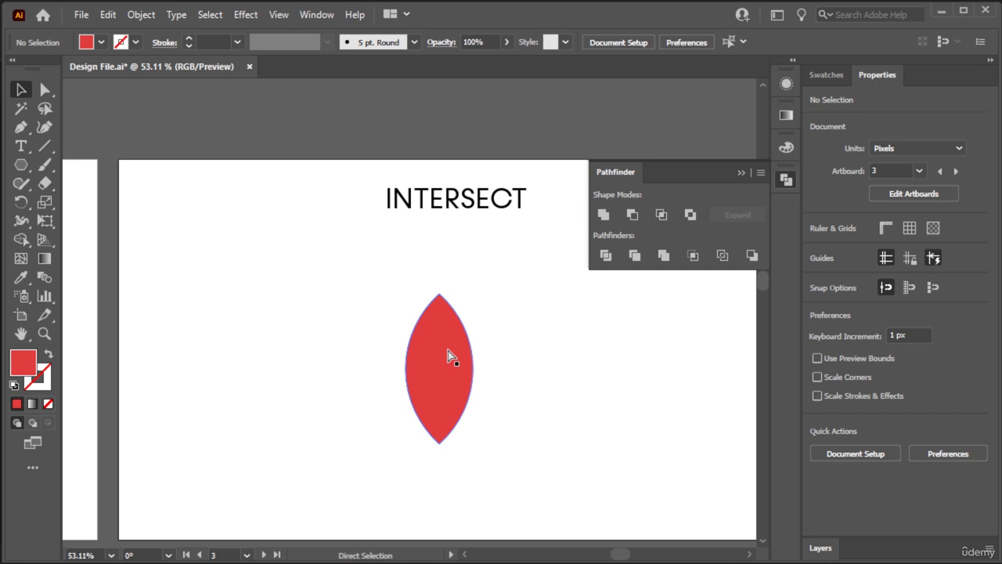
- Apply Pathfinder Minus Front to both circles on the MINUS FRONT artboard, leaving only the red crescent
key("ctrl+minus")
key("ctrl+minus")
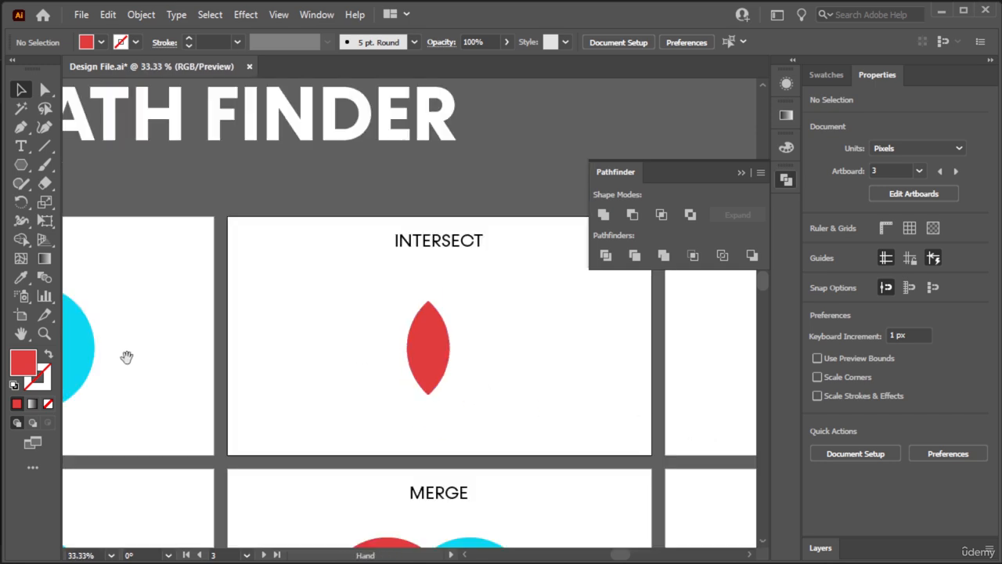
left_click_drag(128, 358, 480, 374)
left_click_drag(208, 432, 587, 301)
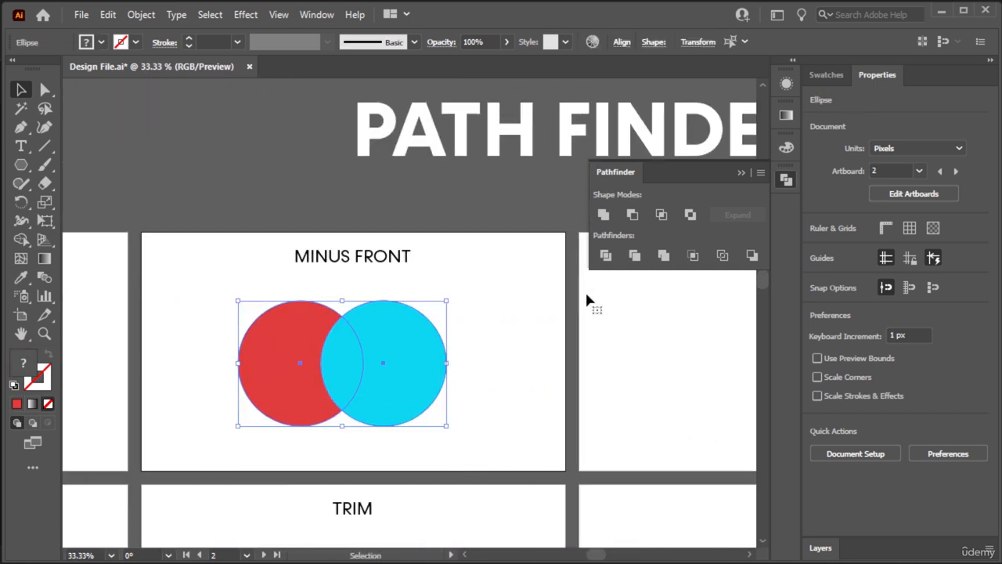
left_click(633, 215)
left_click(531, 362)
- Go to the EXCLUDE artboard and cut the overlap out of its two circles with Pathfinder Exclude
mouse_move(403, 417)
left_mouse_down()
mouse_move(750, 418)
mouse_move(71, 408)
left_mouse_up()
left_click_drag(486, 405, 74, 397)
left_click_drag(689, 401, 320, 407)
left_click_drag(400, 412, 460, 421)
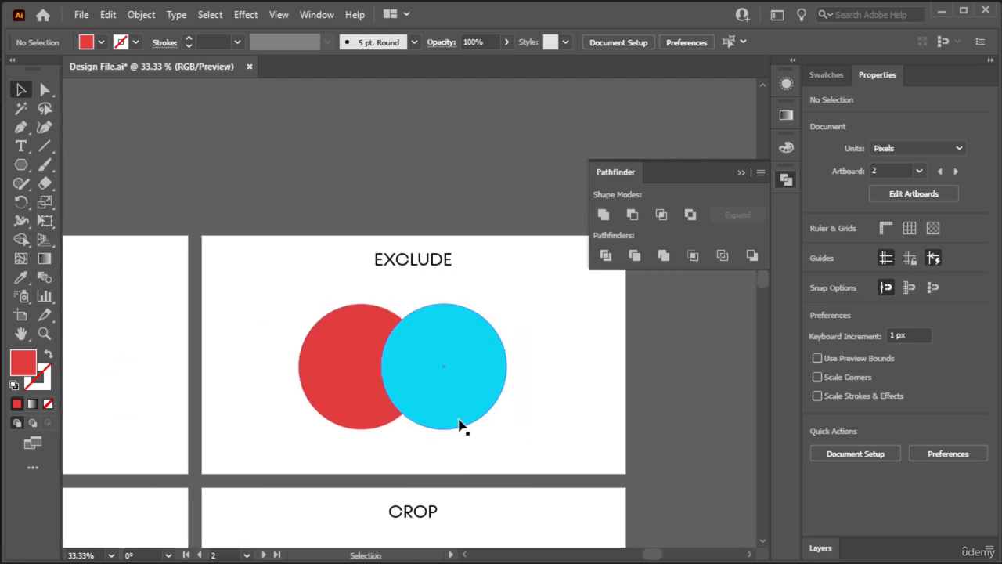
left_click(606, 412)
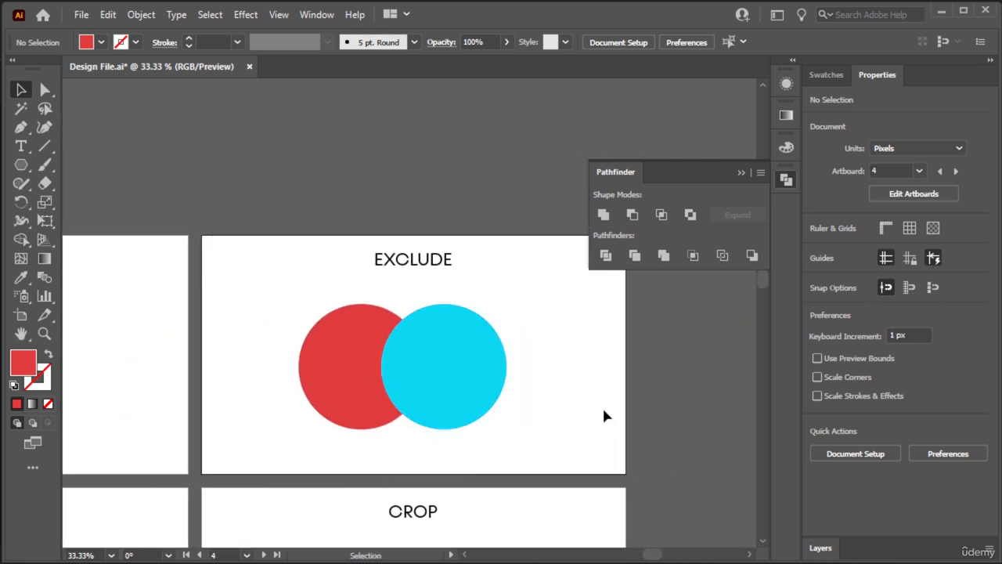
key("ctrl+0")
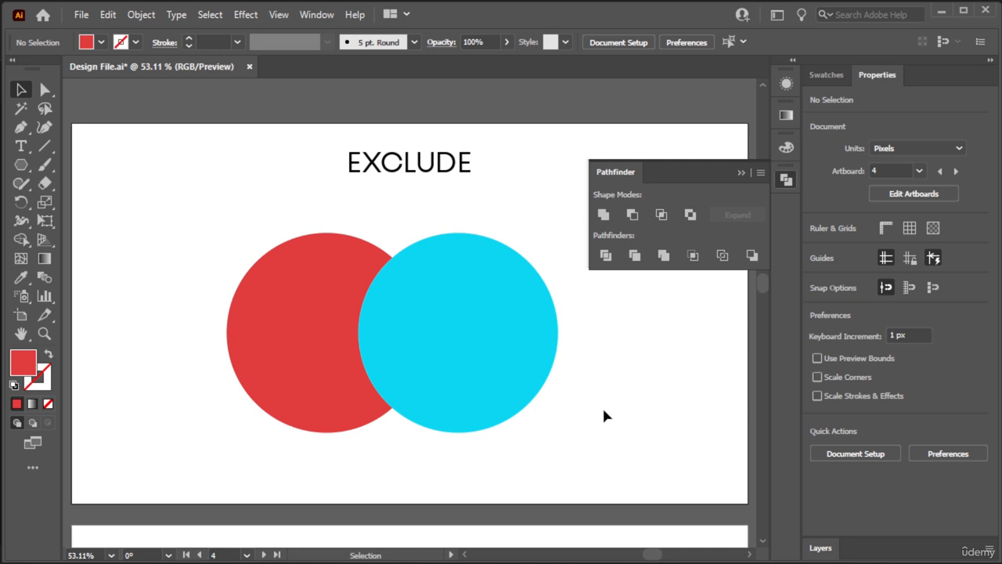
left_click_drag(492, 260, 493, 260)
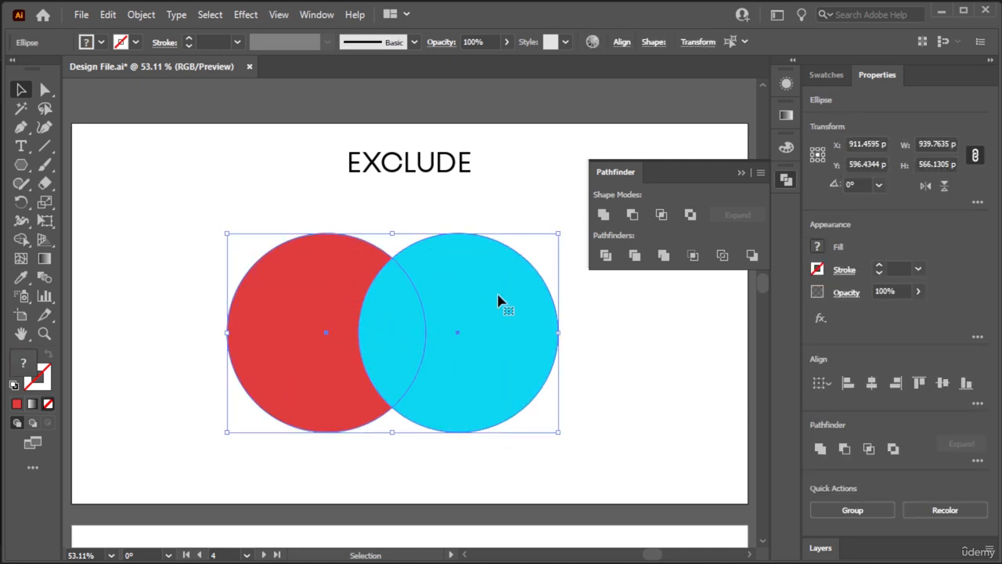
left_click(346, 457)
left_click_drag(282, 459, 499, 275)
left_click(693, 217)
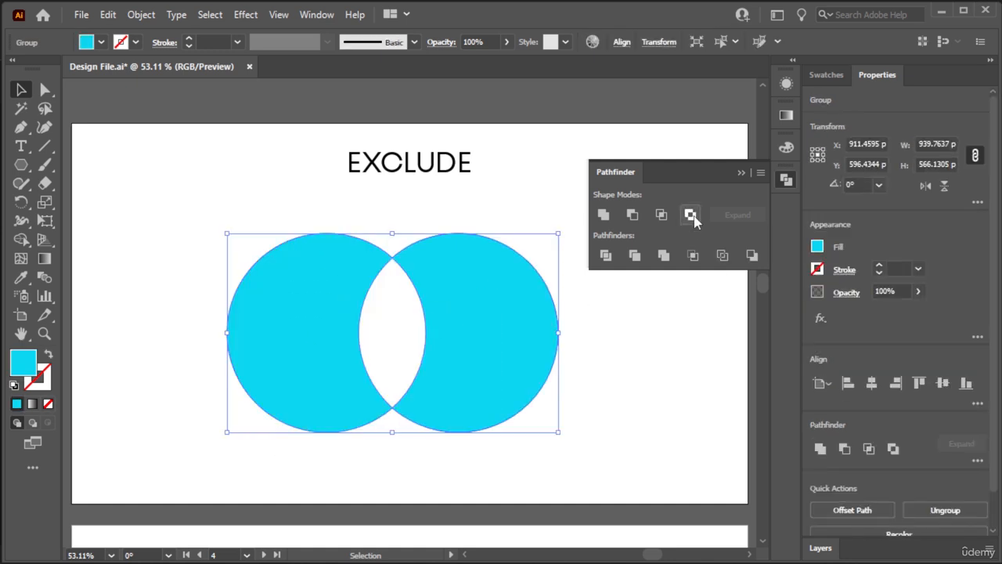
left_click(634, 396)
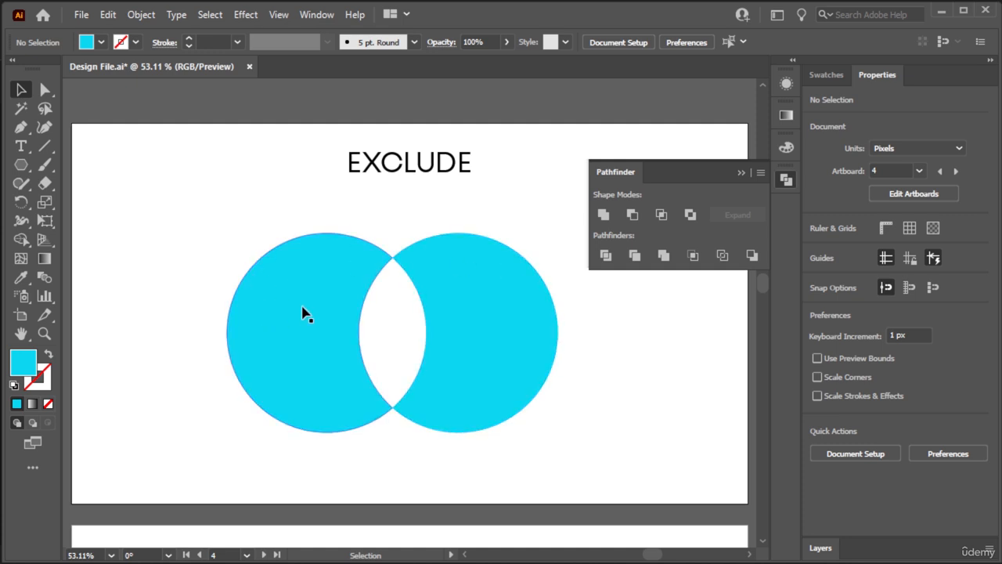
- Go to the DIVIDE artboard and split its two overlapping circles into separate pieces with Pathfinder Divide
key("ctrl+minus")
key("ctrl+minus")
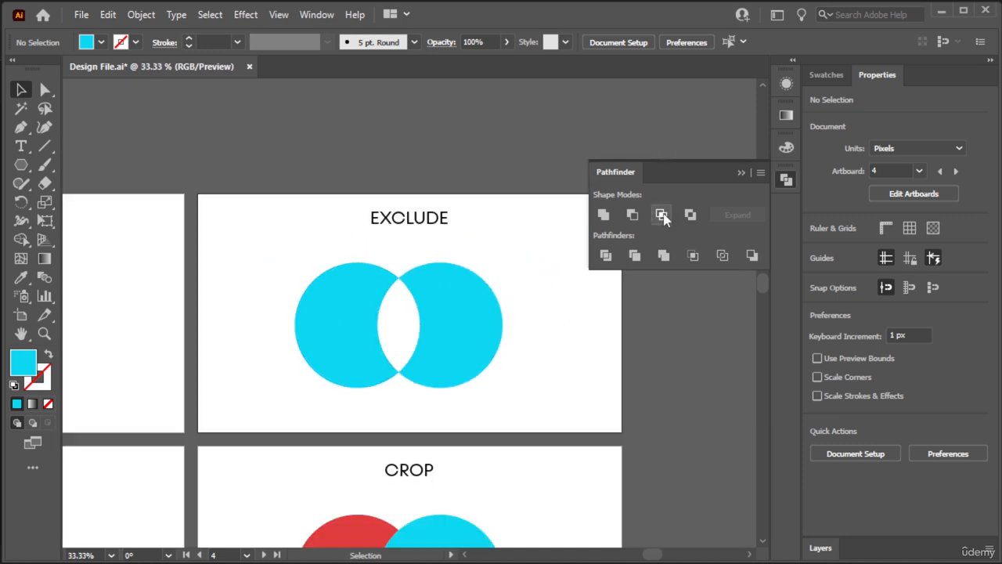
key("space")
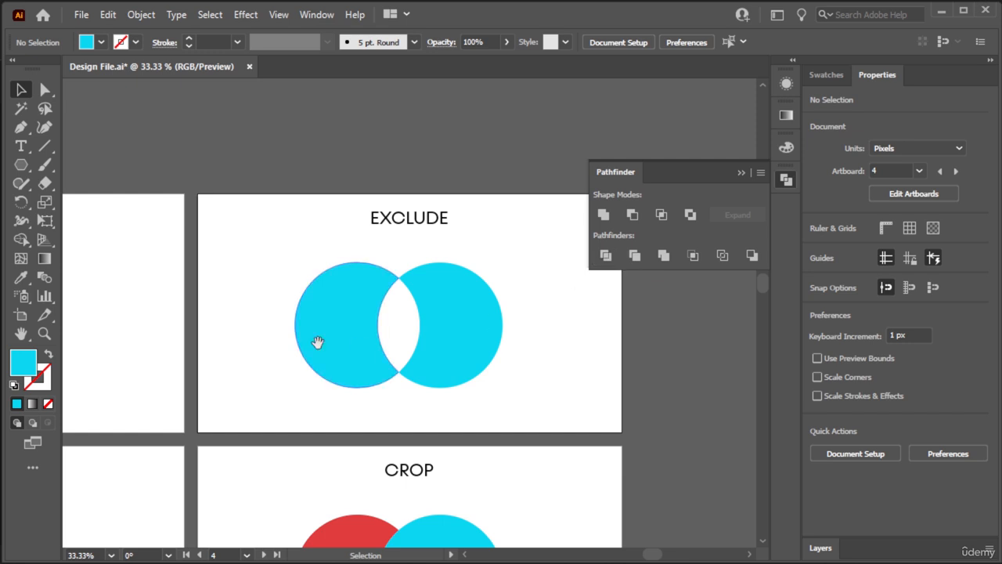
left_click_drag(318, 343, 681, 309)
left_click_drag(284, 381, 752, 326)
left_click_drag(308, 365, 783, 326)
left_click_drag(556, 414, 528, 336)
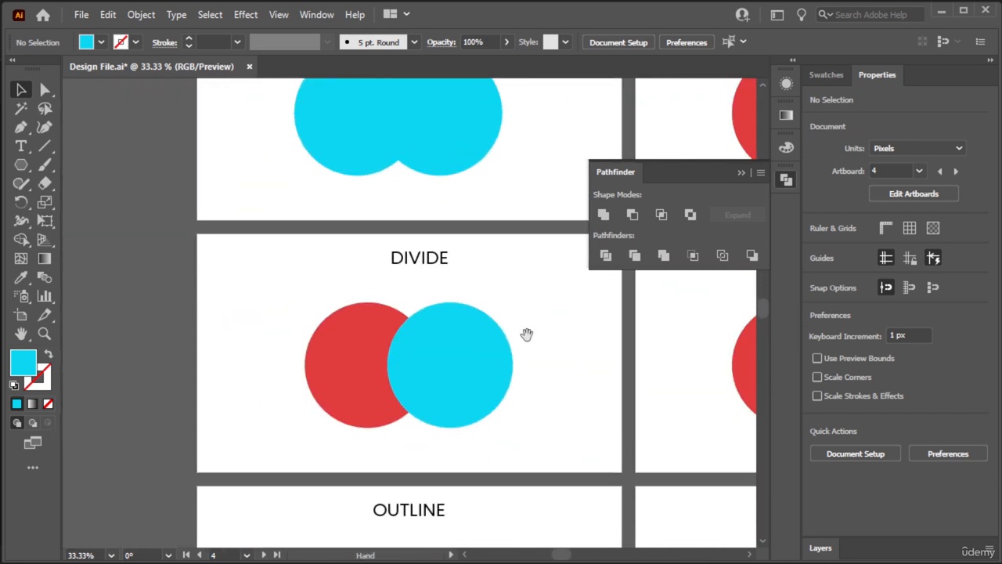
key("ctrl+0")
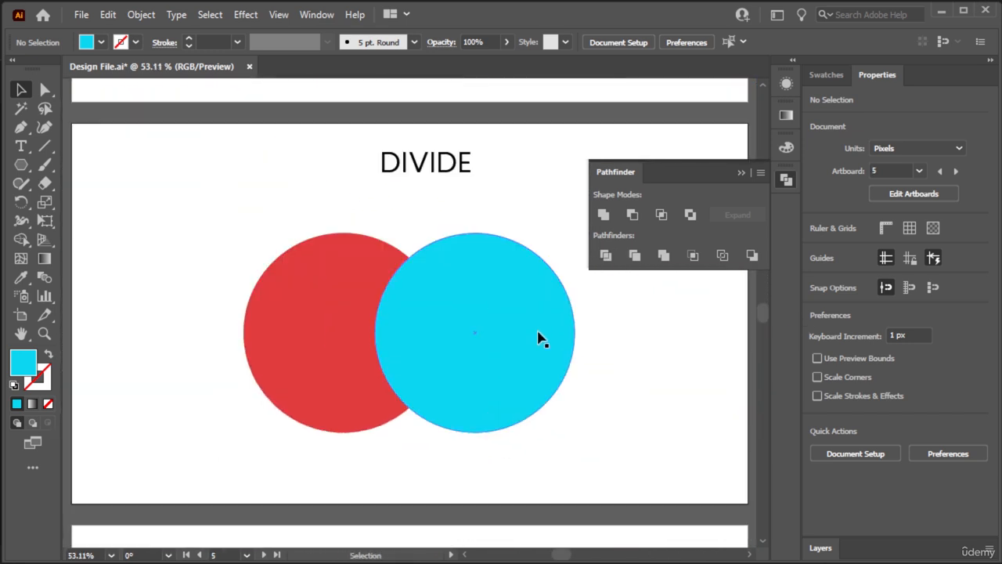
left_click_drag(274, 458, 519, 247)
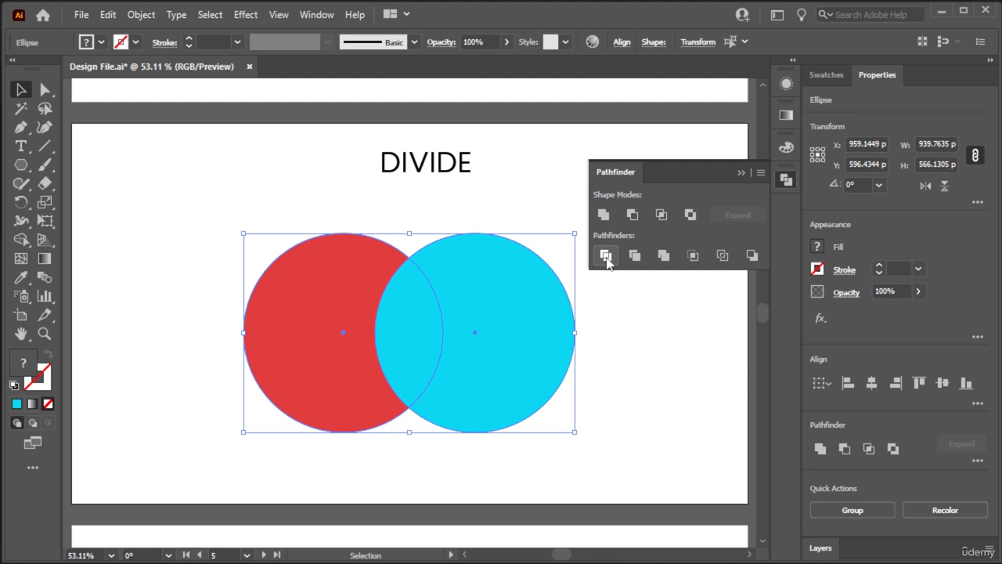
left_click(607, 258)
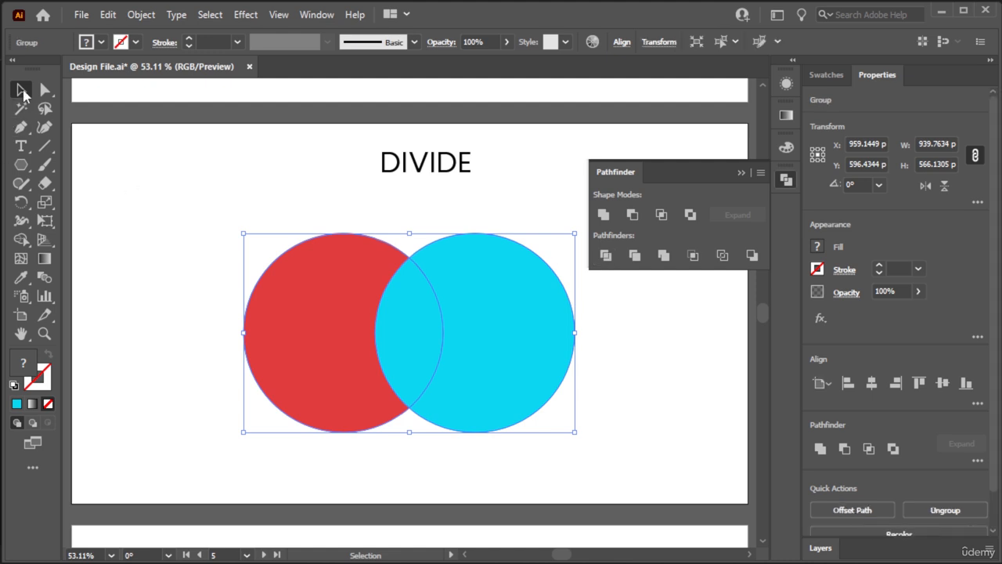
left_click(114, 227)
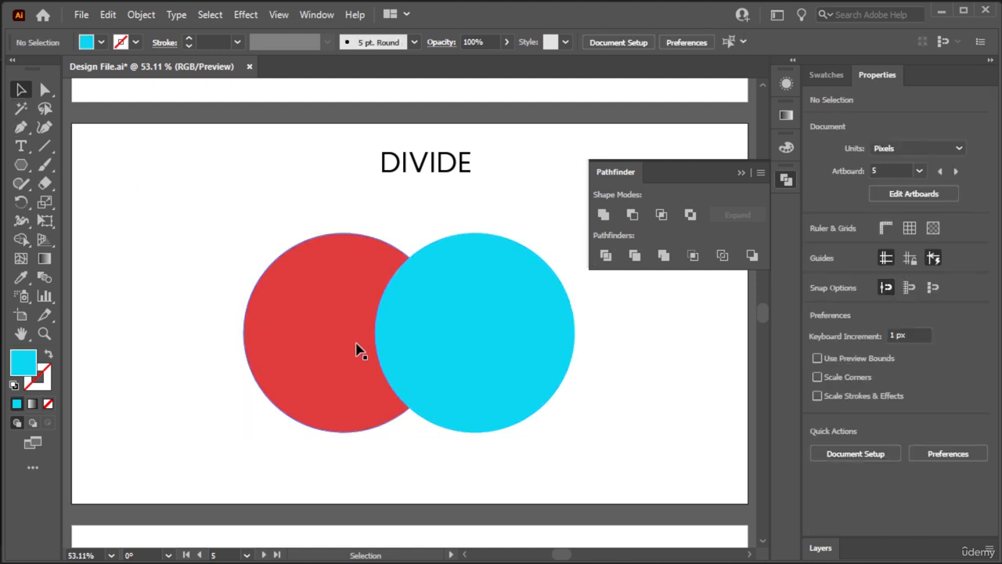
- Try moving the still-grouped divided shapes to the left on the DIVIDE artboard, and undo the move
double_click(337, 320)
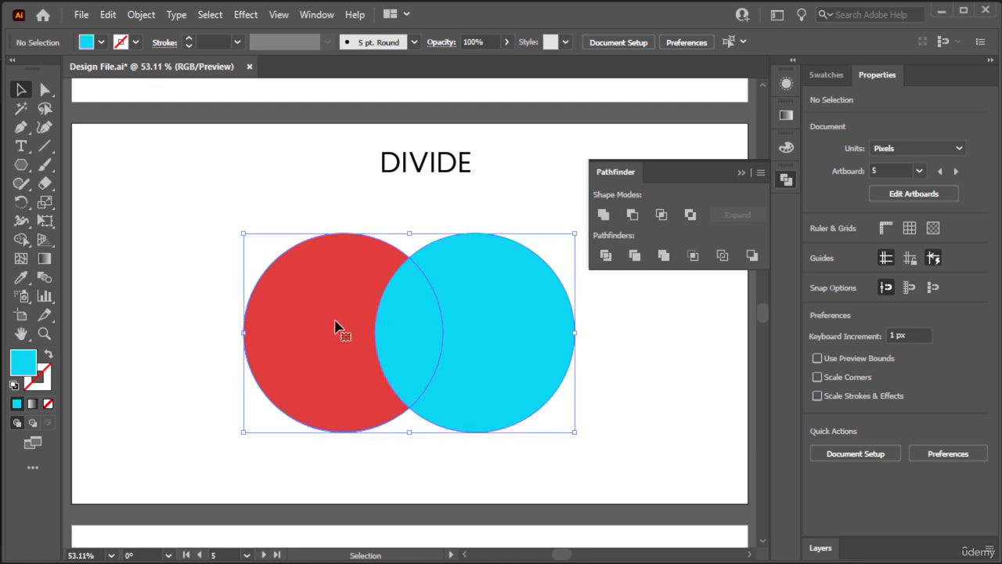
double_click(149, 239)
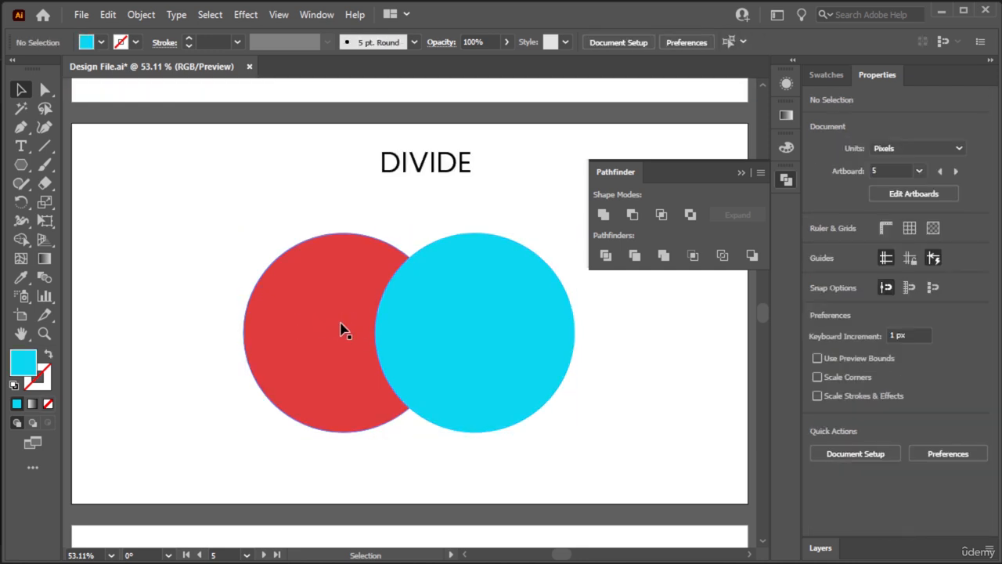
left_click_drag(342, 329, 250, 331)
key("ctrl+z")
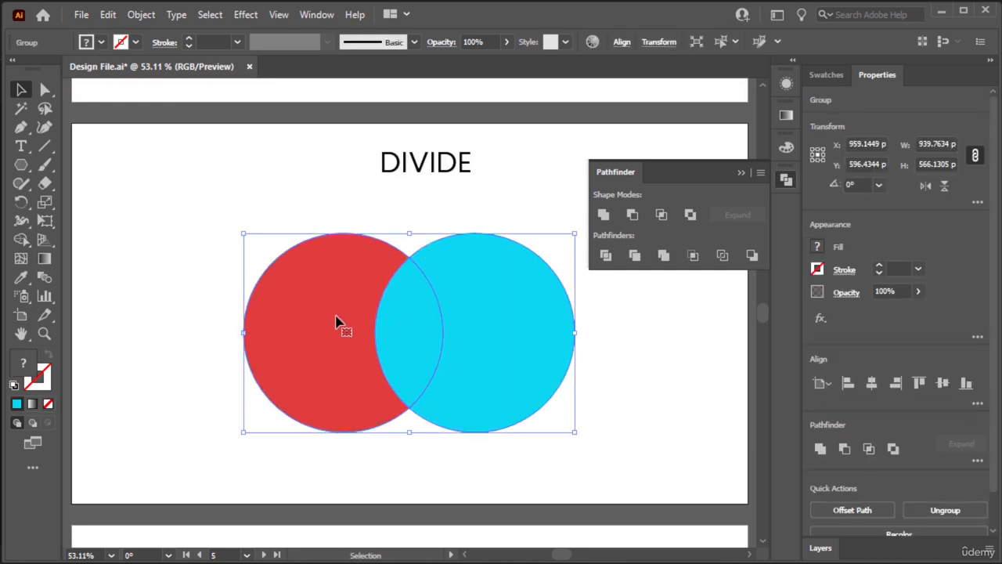
- Ungroup the divided shapes and move the red and blue outer pieces apart from the overlap piece
right_click(345, 295)
left_click(397, 153)
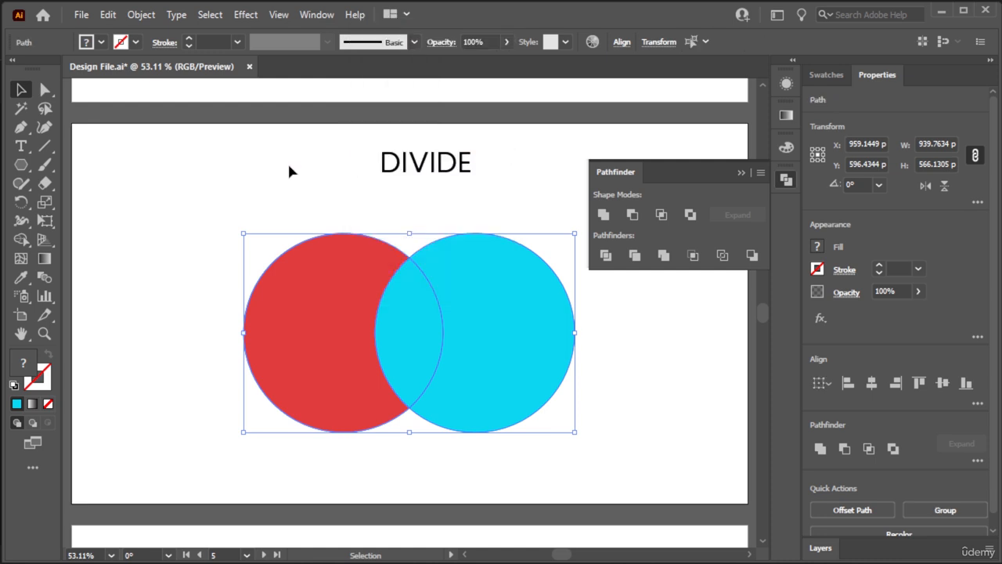
left_click(288, 161)
left_click_drag(291, 340, 261, 337)
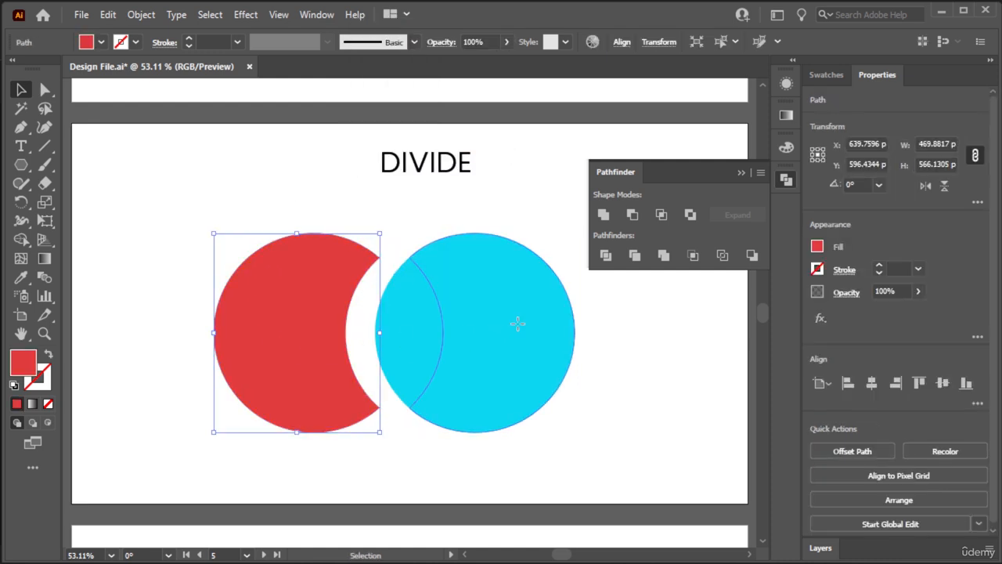
left_click_drag(517, 324, 544, 332)
left_click(411, 236)
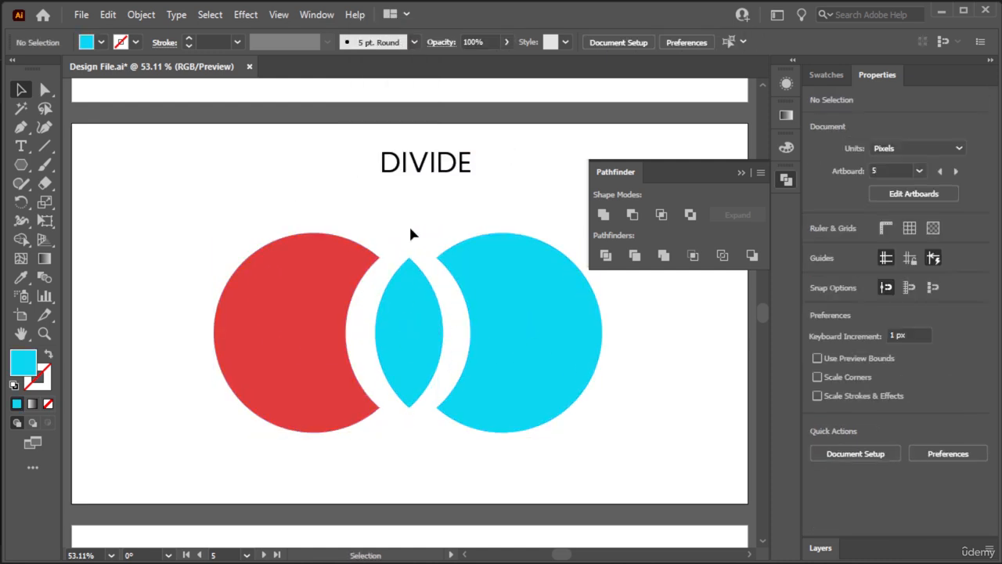
- Go to the TRIM artboard and apply Pathfinder Trim to its two circles
key("space")
left_click_drag(675, 366, 326, 354)
left_click_drag(584, 371, 513, 393)
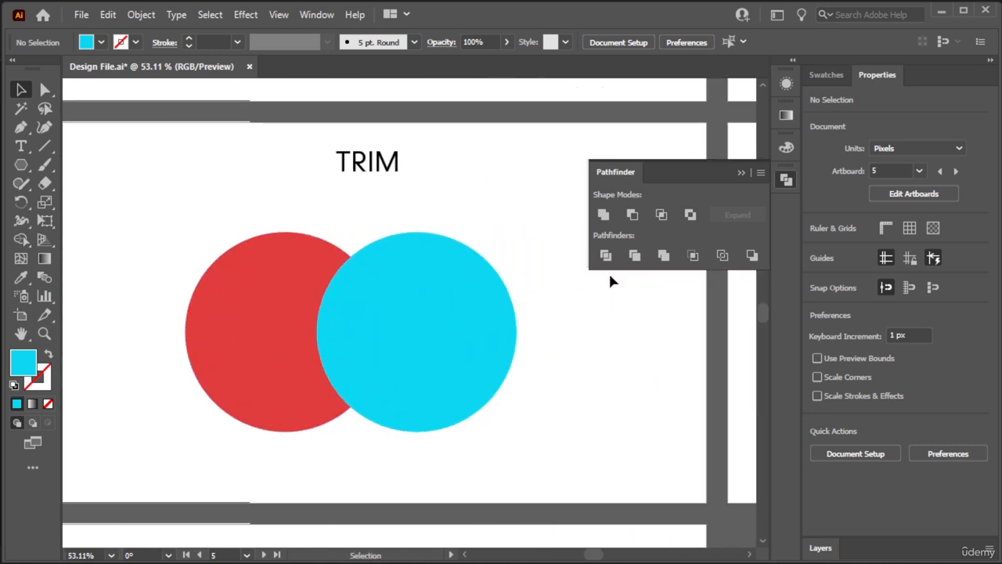
left_click_drag(523, 213, 198, 430)
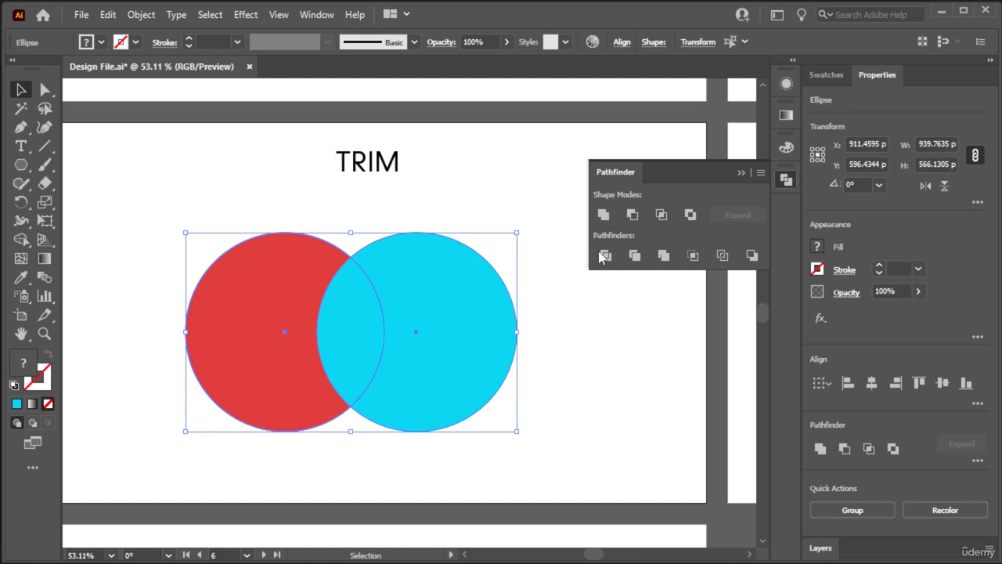
left_click(636, 255)
left_click(567, 351)
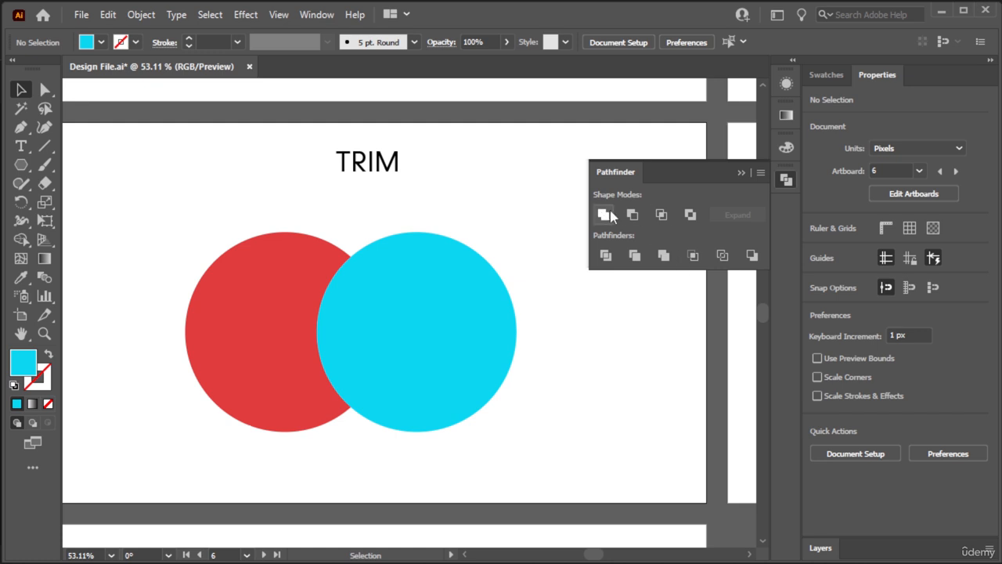
- Ungroup the trimmed shapes and move the blue circle to the right, clear of the red crescent
left_click(311, 300)
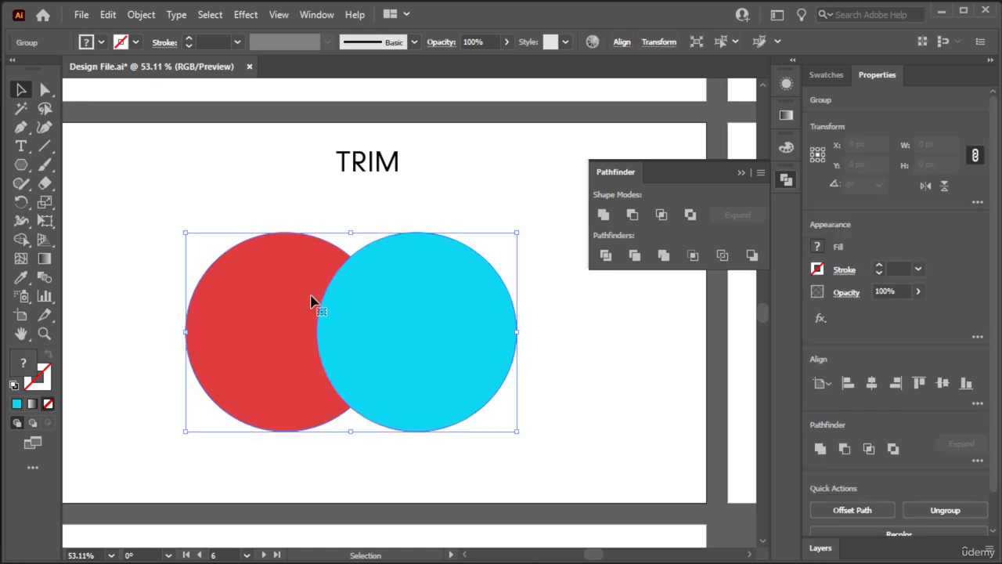
right_click(314, 302)
left_click(381, 147)
key("ctrl+shift+a")
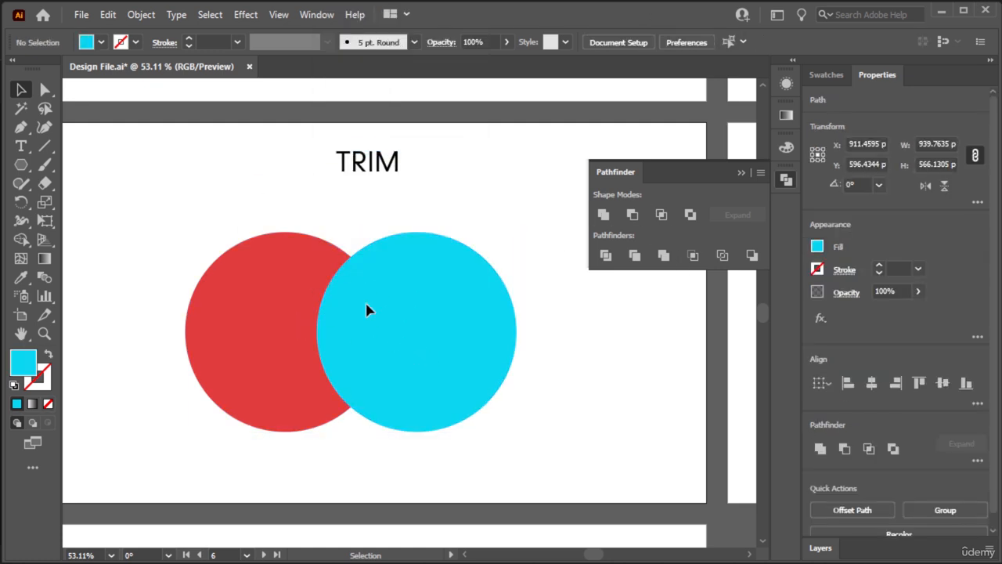
left_click_drag(365, 300, 441, 331)
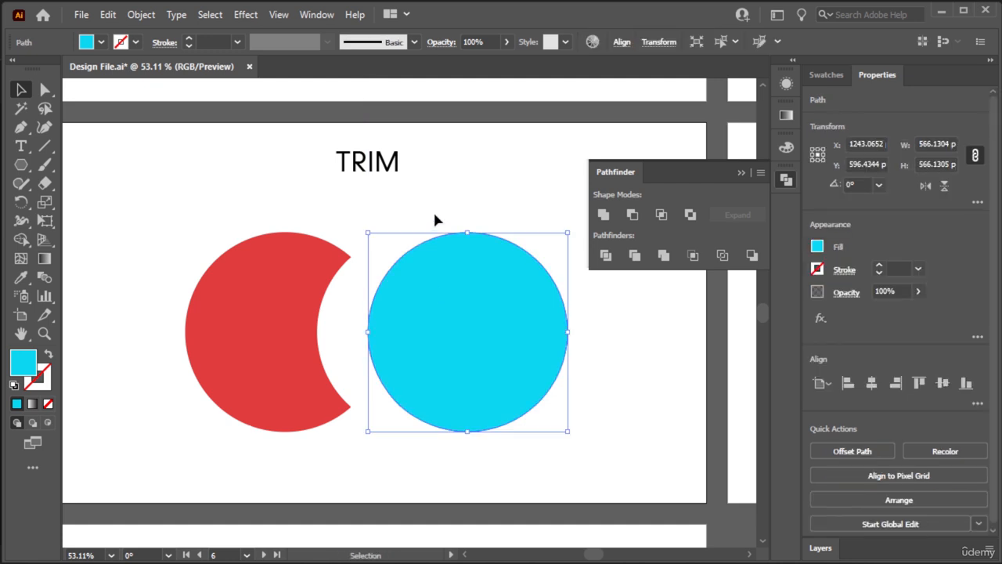
left_click(433, 210)
- Go to the MERGE artboard and select its blue circle
scroll(425, 186, "up", 5)
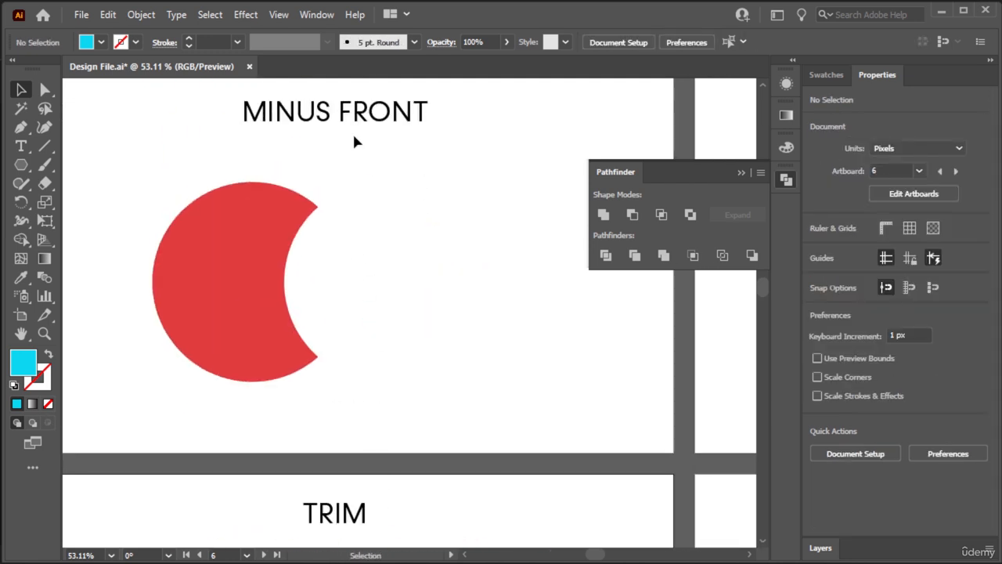
left_click_drag(425, 400, 416, 123)
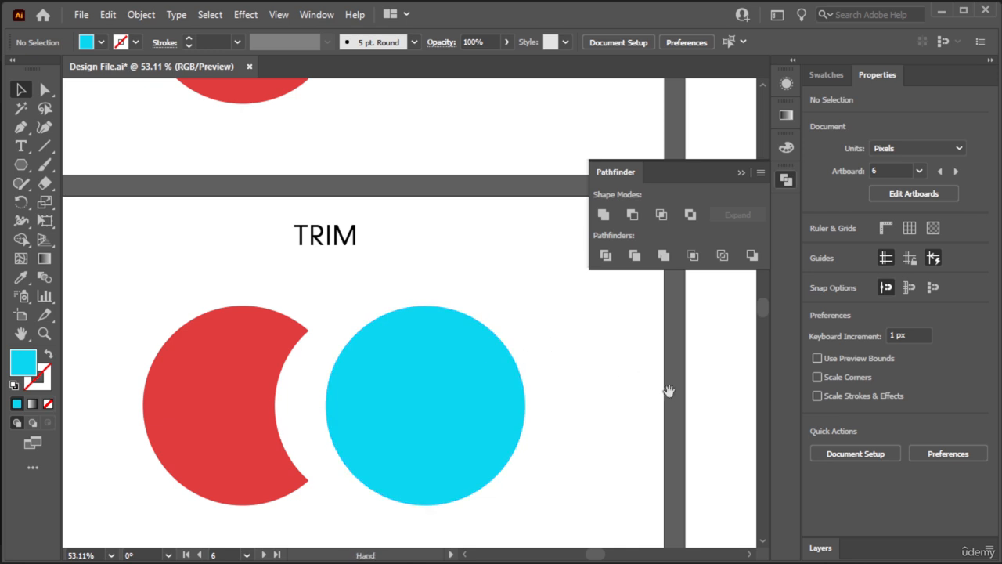
left_click_drag(666, 389, 217, 380)
left_click_drag(474, 376, 457, 397)
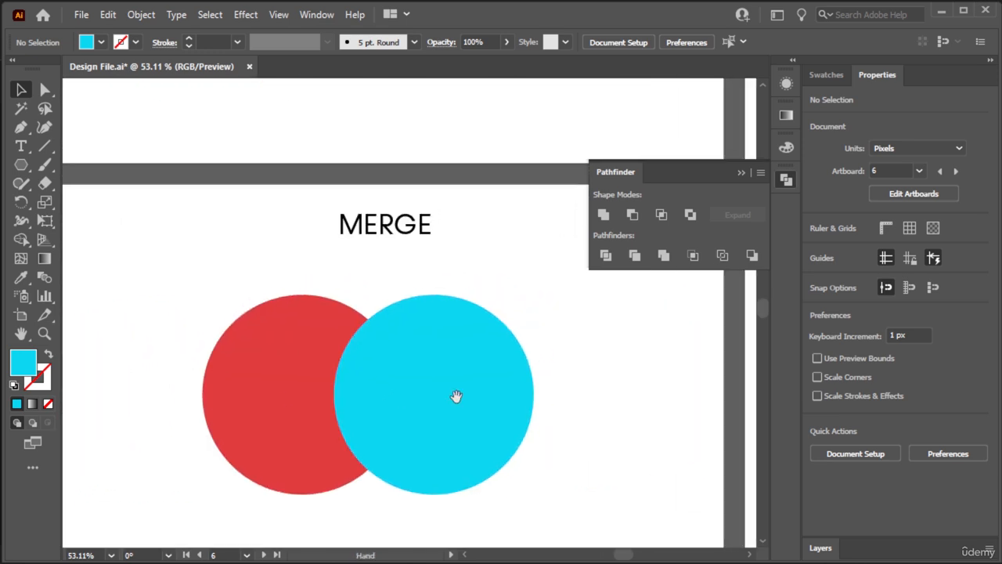
left_click_drag(455, 271, 512, 261)
left_click(434, 337)
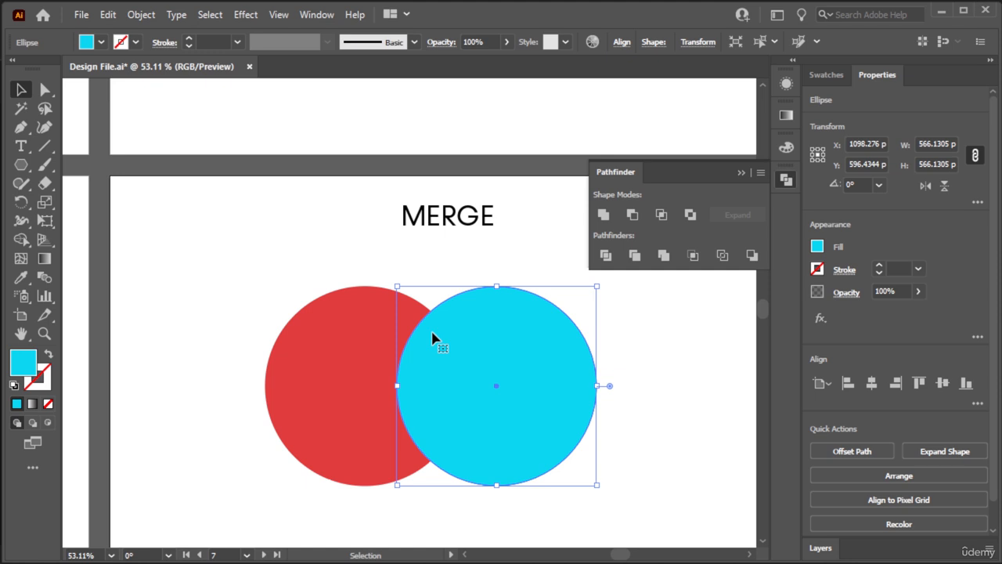
- Try changing the blue circle's fill to near-black (070707), and undo the fill change
double_click(24, 368)
left_click_drag(147, 346, 30, 389)
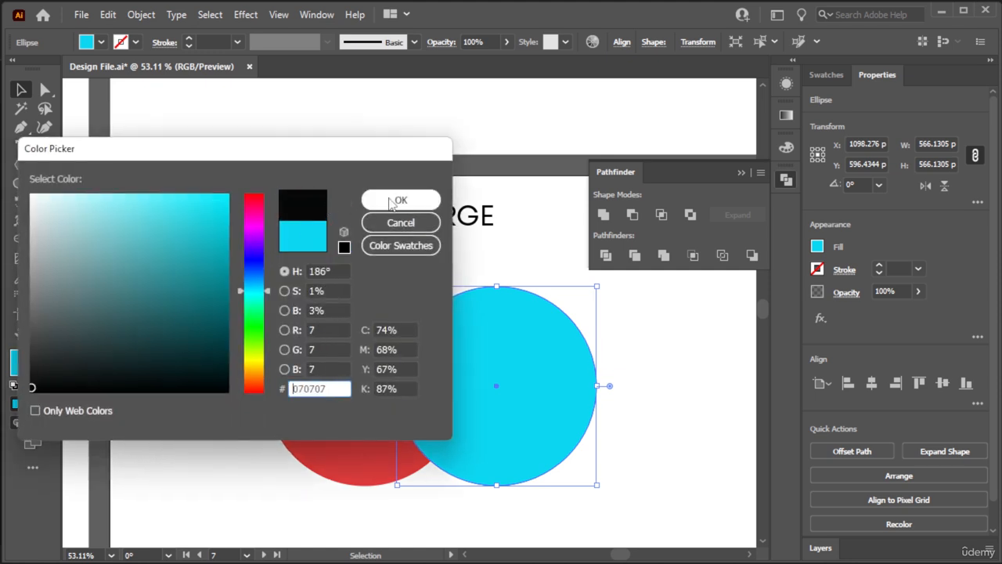
left_click(401, 199)
key("ctrl+z")
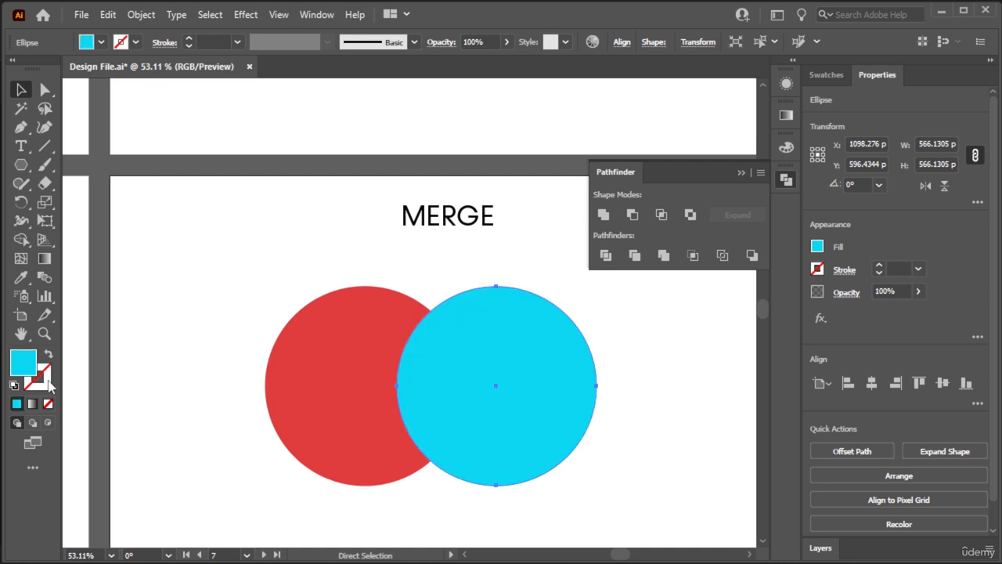
- Give the blue circle on the MERGE artboard a 23 pt near-black stroke (050505)
double_click(47, 383)
type("ffffff")
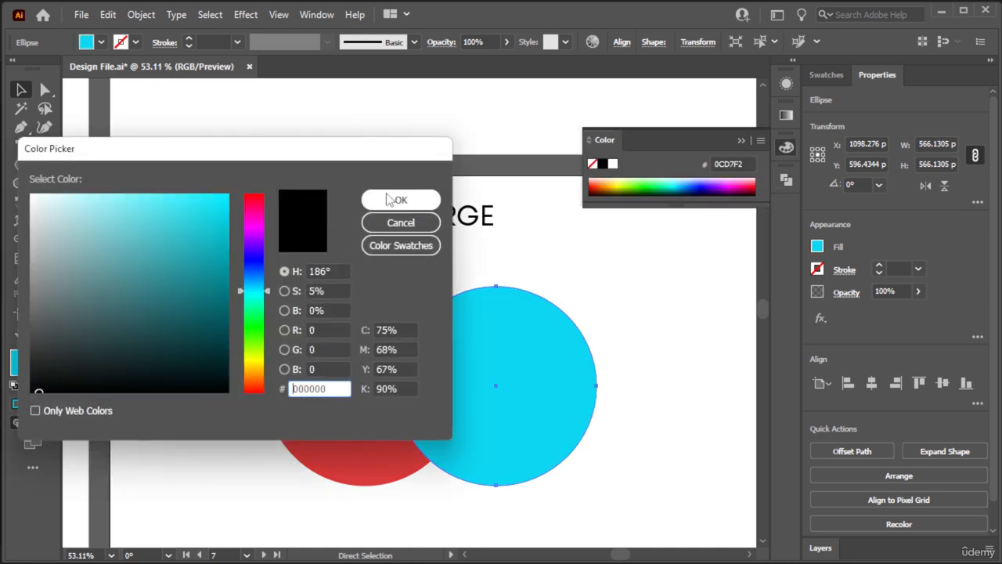
left_click(393, 200)
left_click(188, 39)
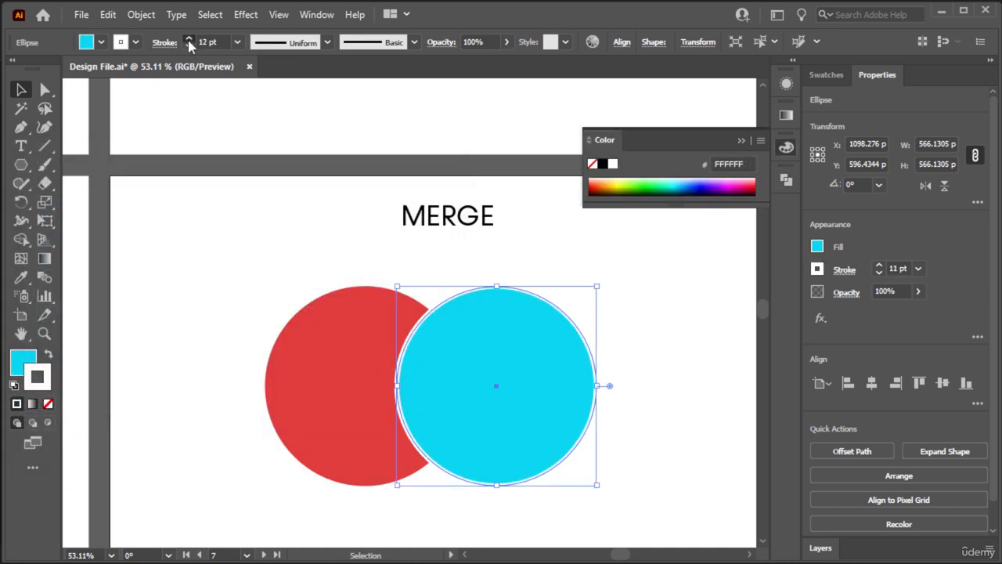
double_click(50, 390)
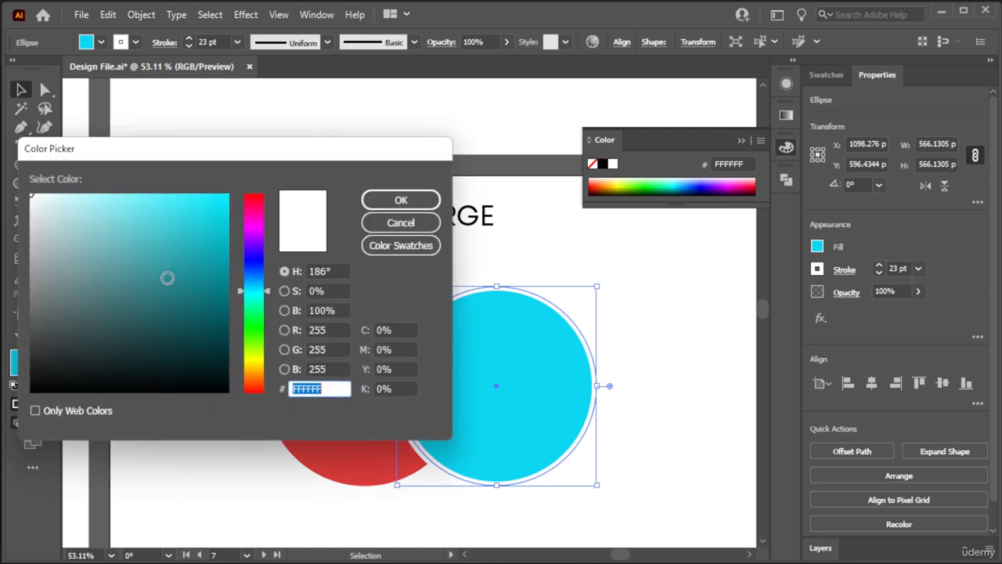
mouse_move(179, 331)
left_mouse_down()
mouse_move(30, 378)
mouse_move(40, 388)
left_mouse_up()
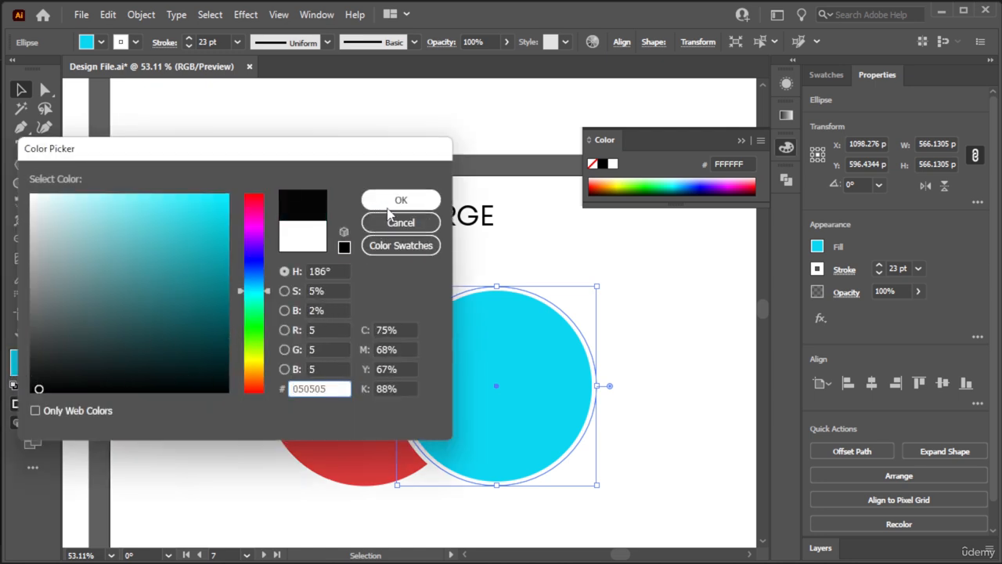
left_click(401, 200)
left_click(419, 282)
- Select both circles on the MERGE artboard and apply Pathfinder Merge to them
left_click_drag(646, 275, 337, 428)
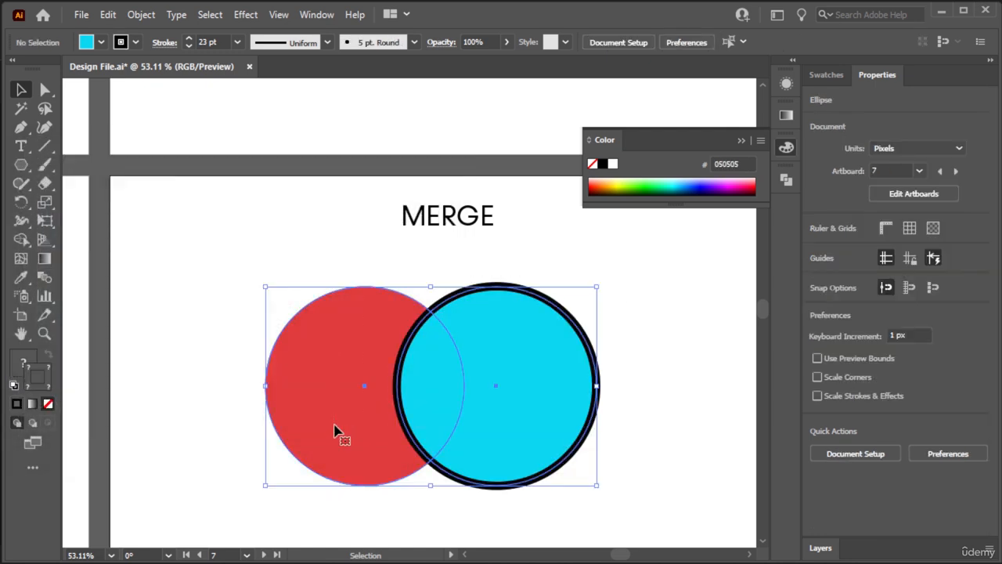
mouse_move(202, 297)
left_mouse_down()
mouse_move(626, 318)
mouse_move(198, 316)
left_mouse_up()
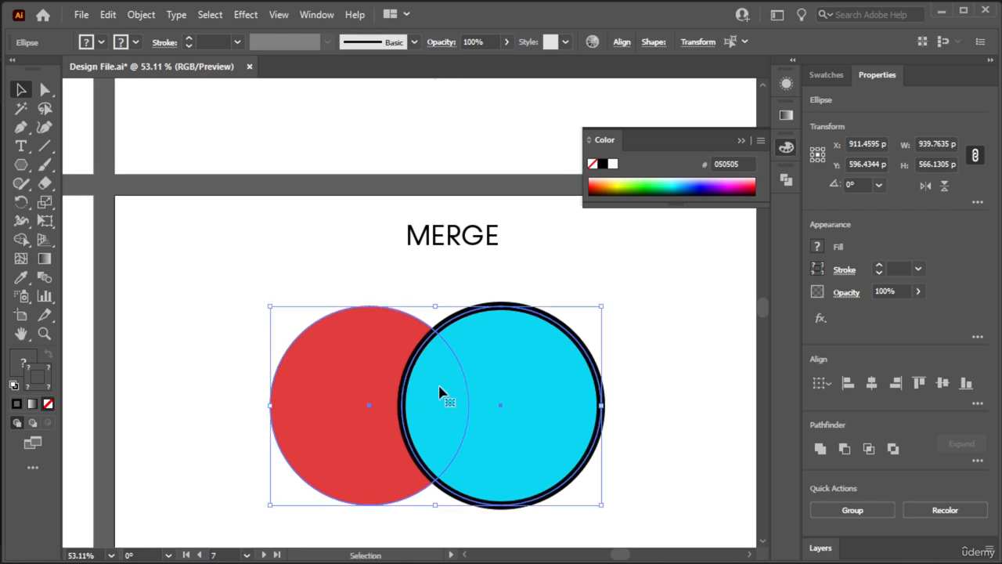
left_click(786, 180)
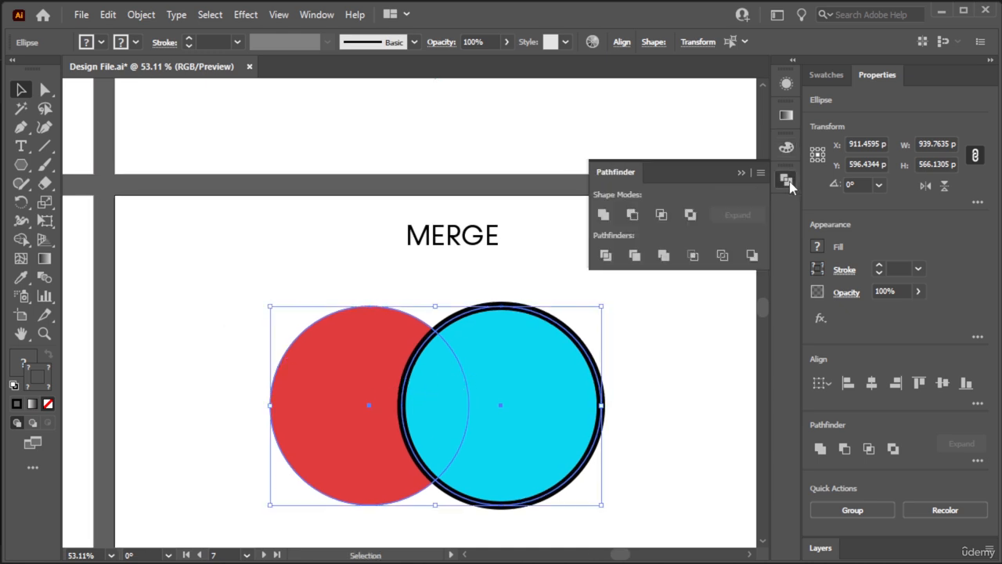
left_click(663, 251)
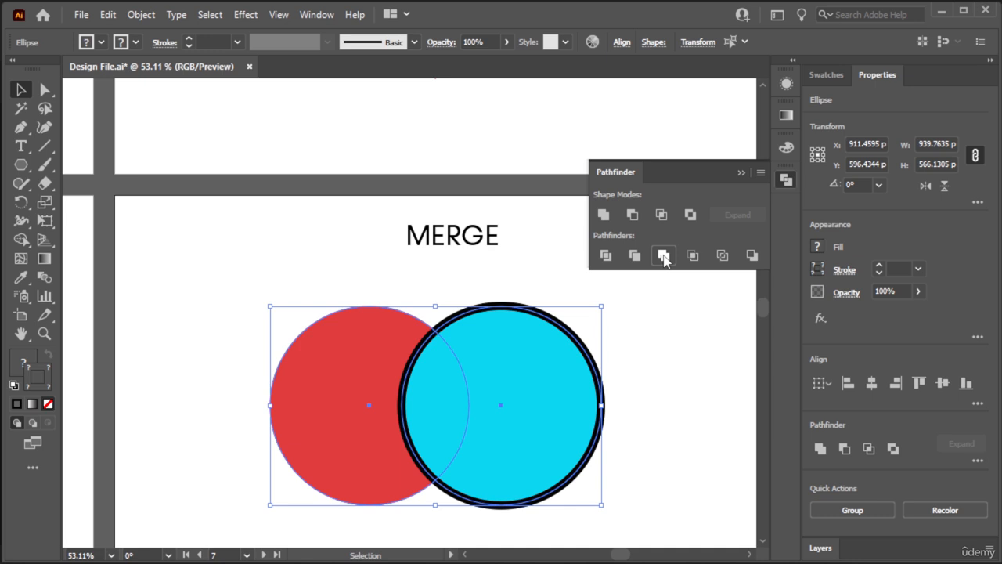
left_click(674, 313)
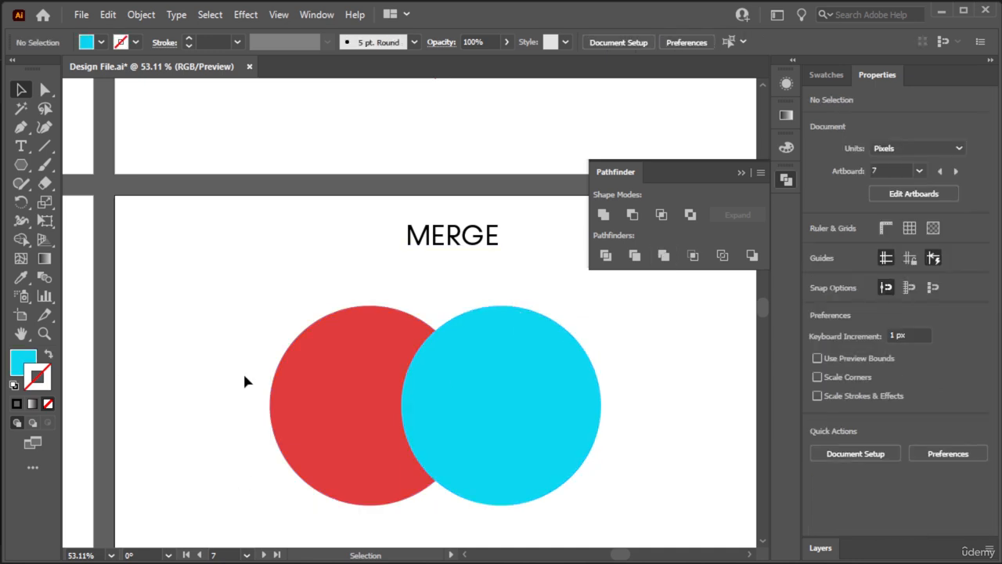
- Ungroup the merged shapes and move the blue circle to the right, clear of the red crescent
right_click(482, 407)
left_click(455, 254)
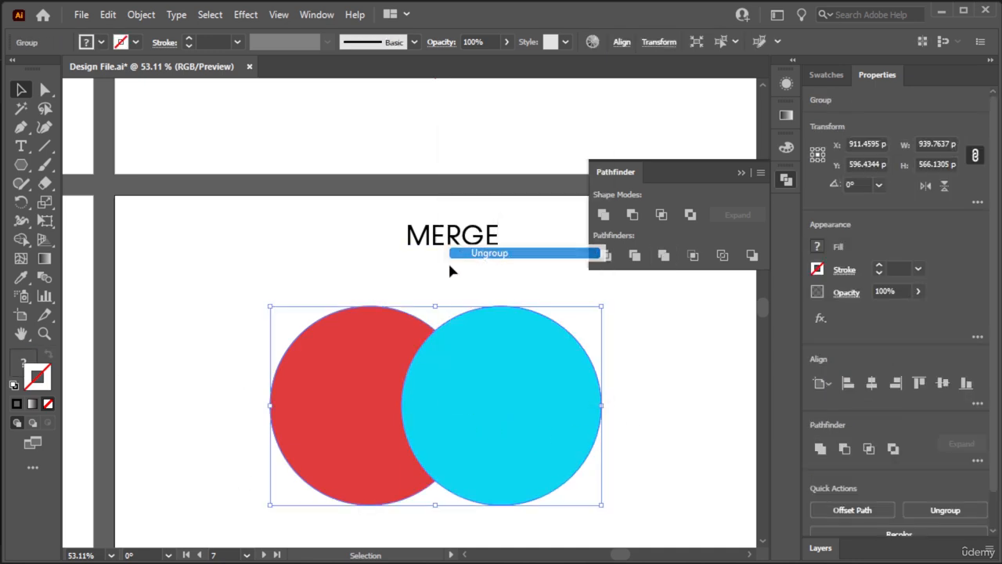
left_click(450, 271)
left_click_drag(450, 416, 483, 417)
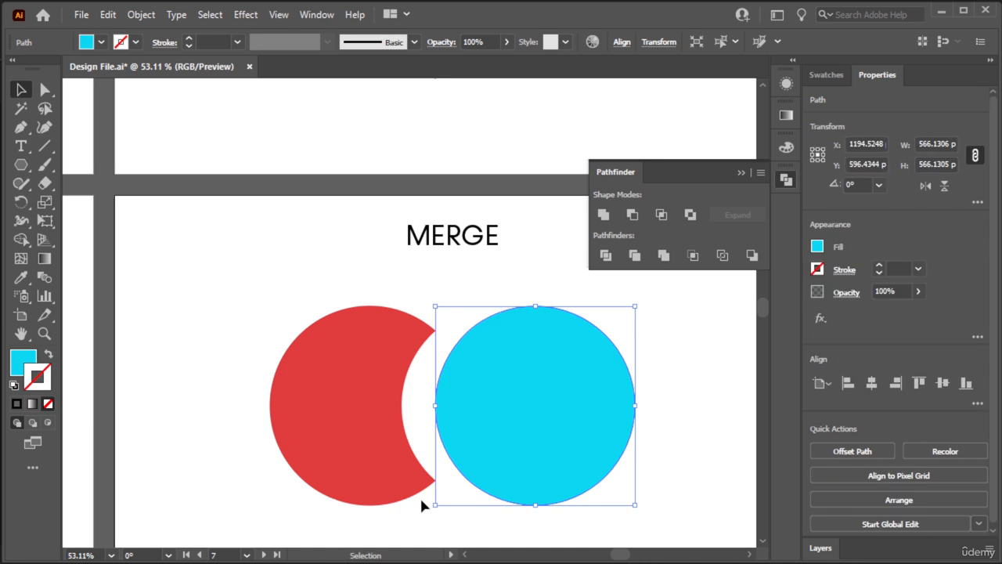
left_click(432, 291)
- Go to the CROP artboard, try Pathfinder Crop on its two circles, and undo the crop
left_click_drag(588, 368, 192, 400)
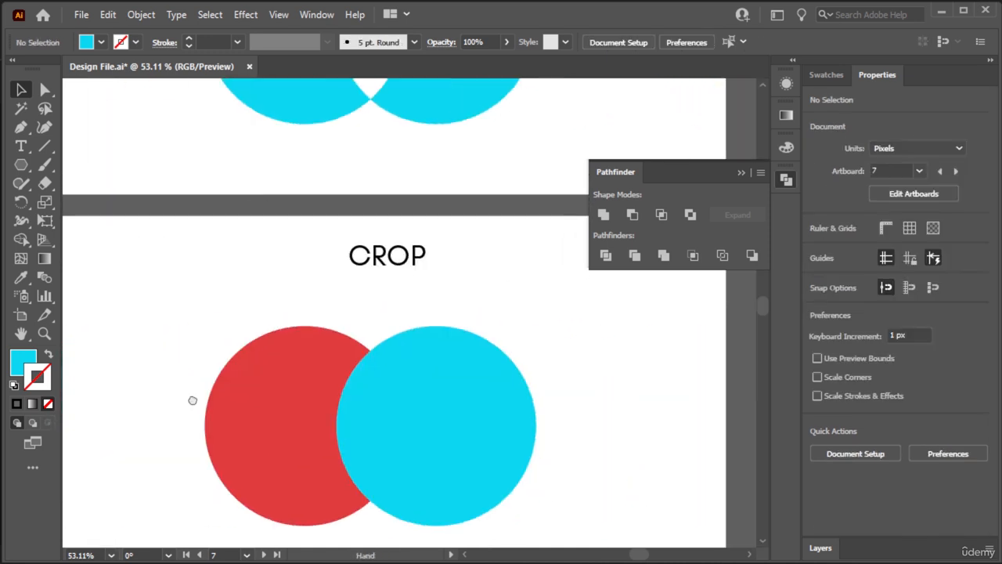
scroll(297, 416, "down", 3)
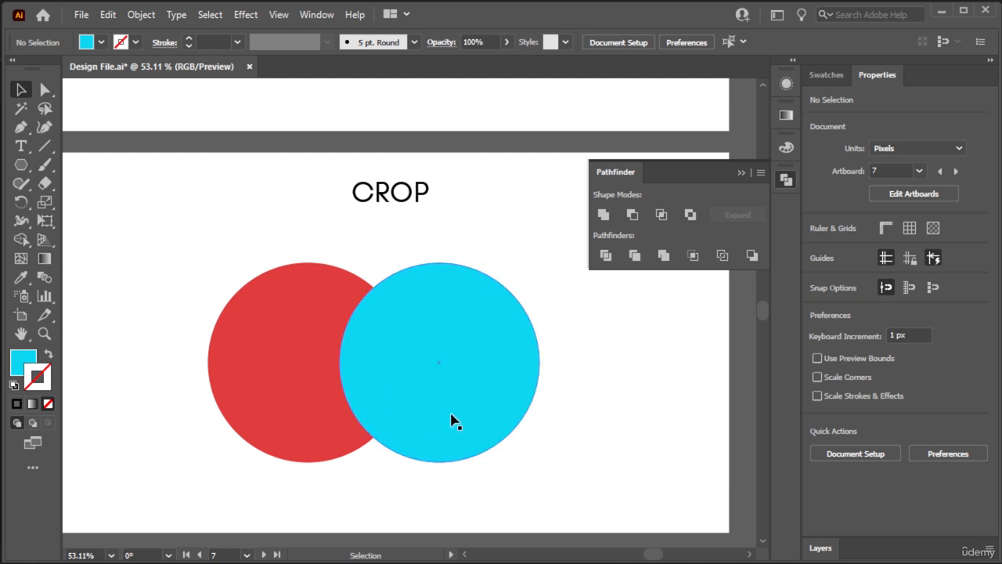
left_click_drag(576, 385, 282, 474)
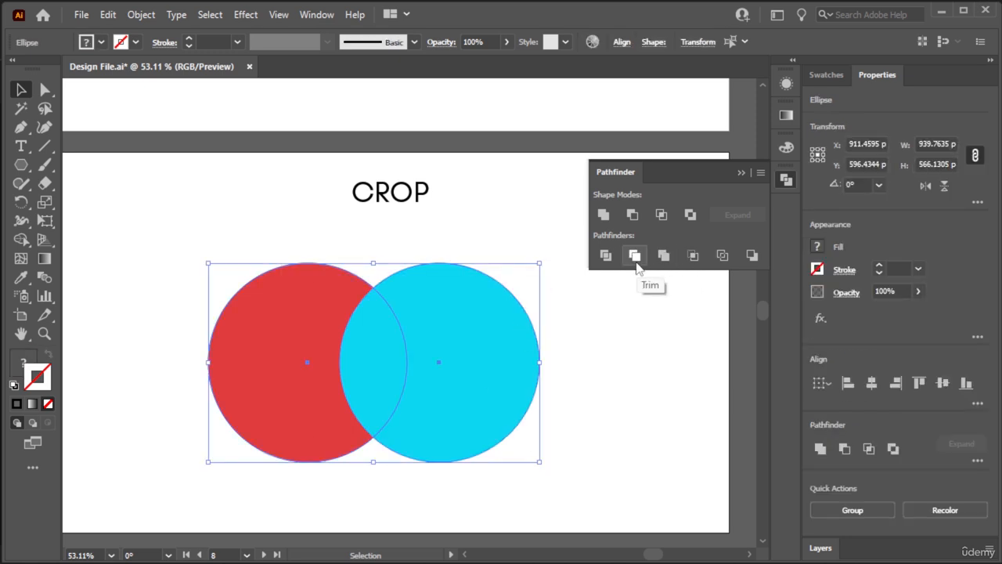
left_click(692, 256)
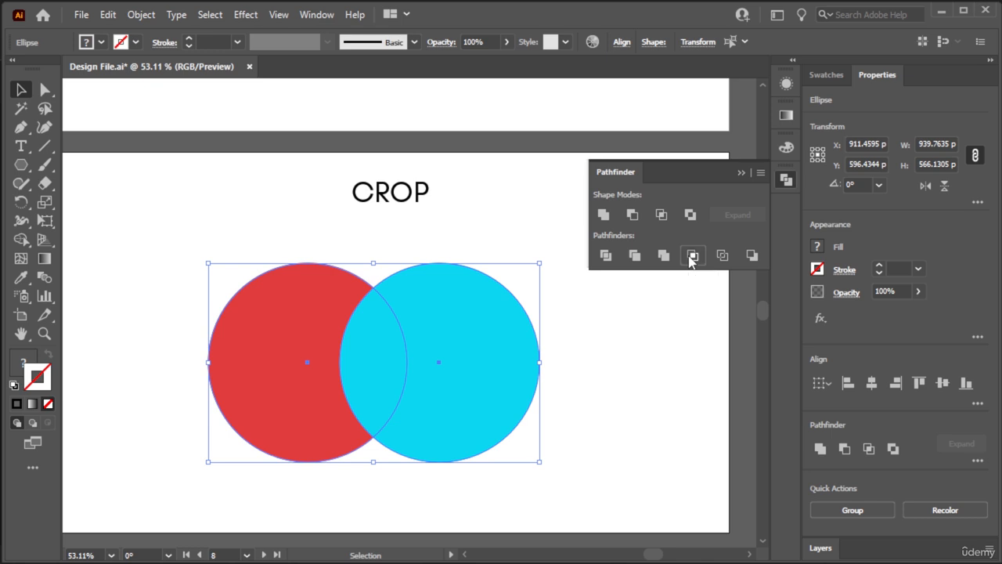
left_click(610, 358)
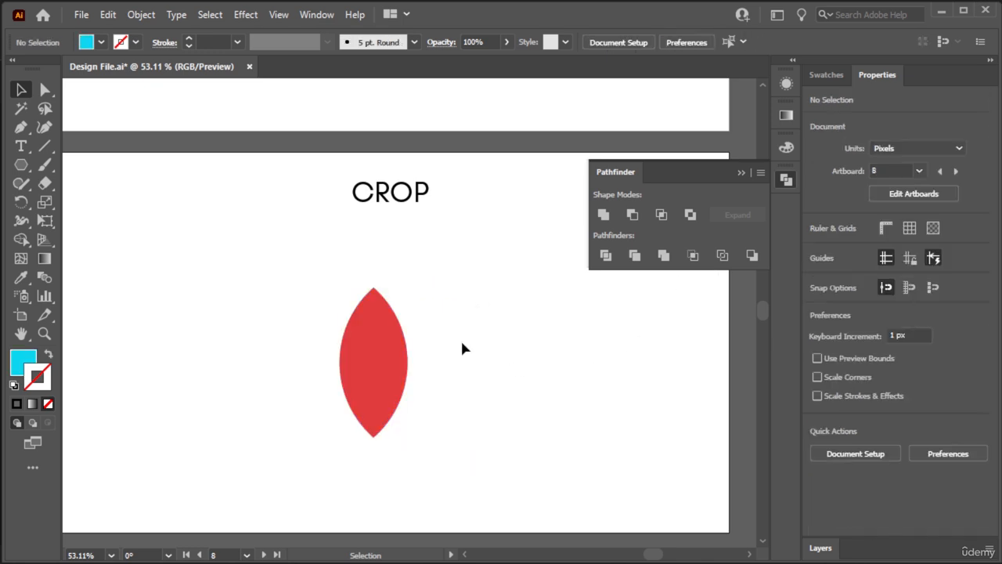
left_click(453, 401)
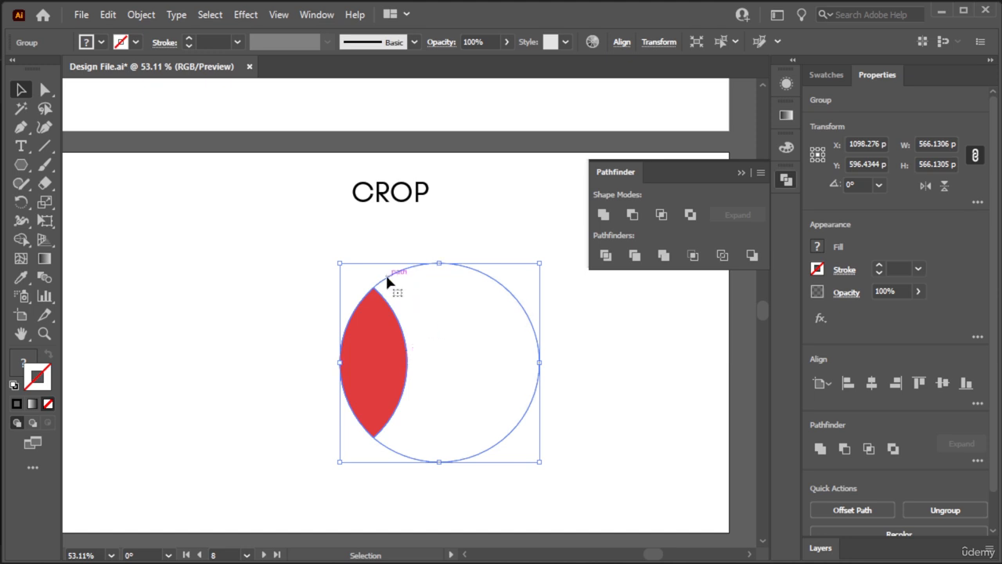
key("ctrl+z")
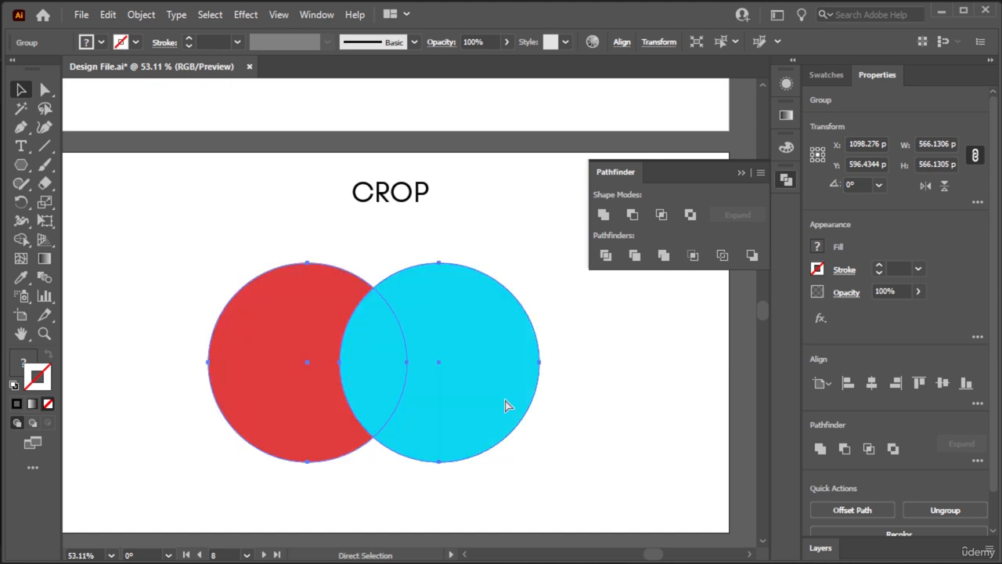
left_click(592, 410)
- Place two copies of the red circle overlapping the blue circle, one at its upper right and one at its lower edge
left_click(213, 362)
left_click_drag(264, 372, 481, 269)
left_click_drag(517, 227, 487, 464)
left_click(606, 399)
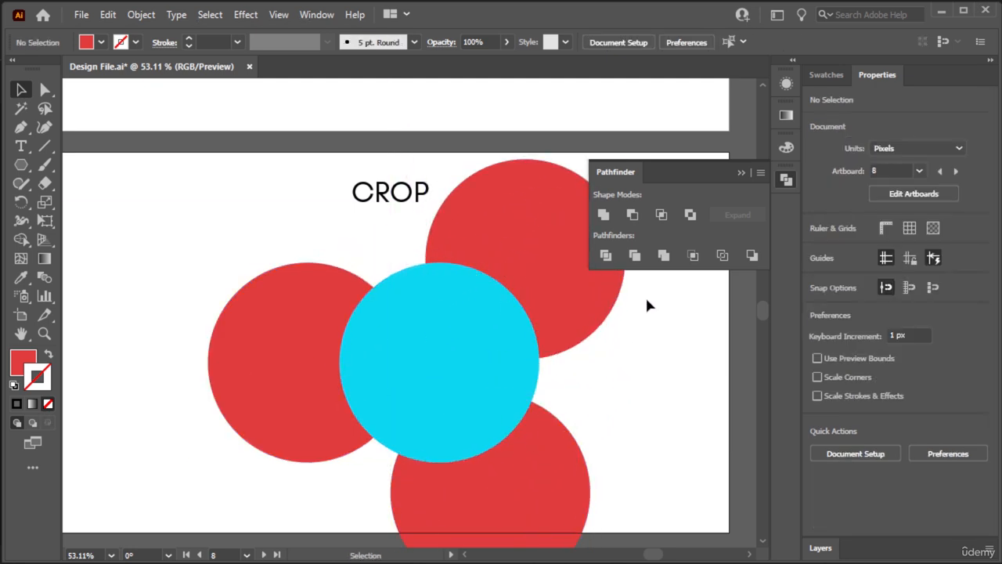
- Select the three red circles together with the blue one and apply Pathfinder Crop
left_click_drag(301, 496, 302, 498)
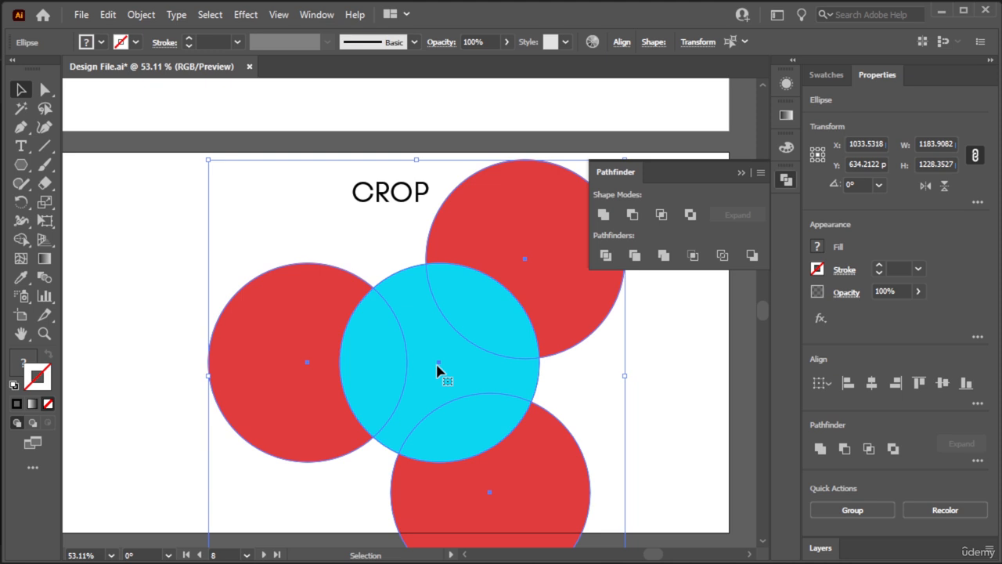
left_click(693, 256)
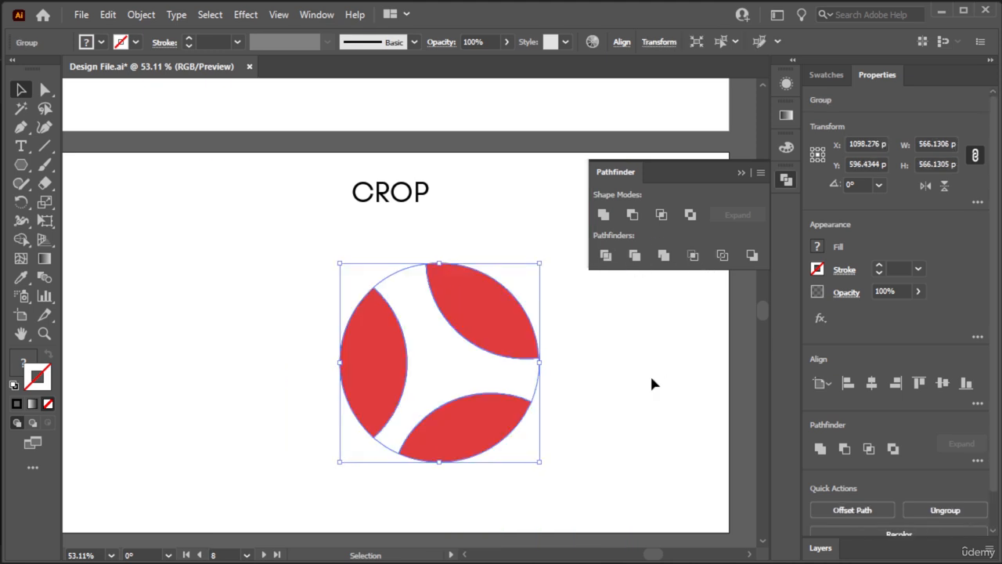
left_click(642, 387)
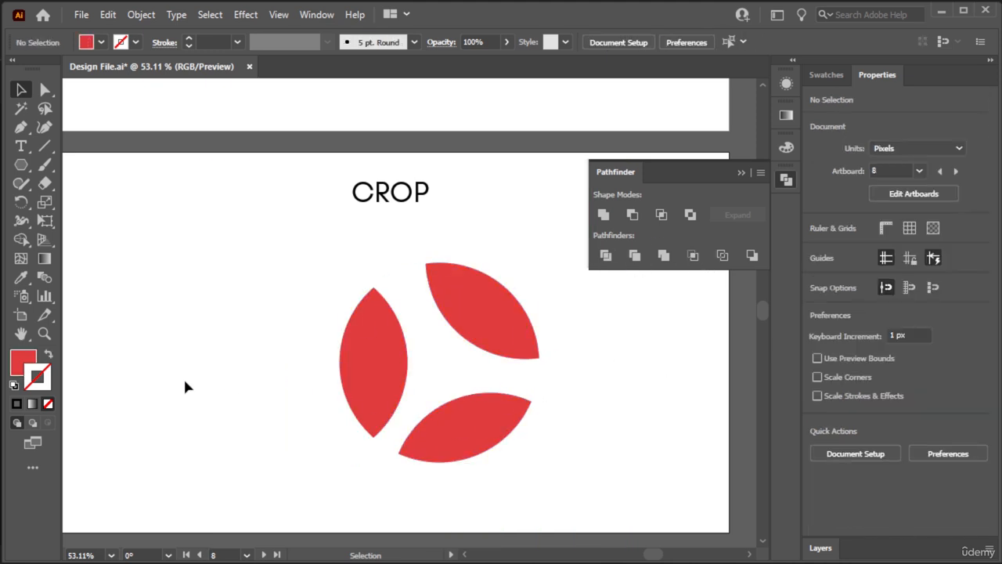
- Review the overview of all Pathfinder artboards and look closely at the UNITE example
key("a")
key("ctrl+minus")
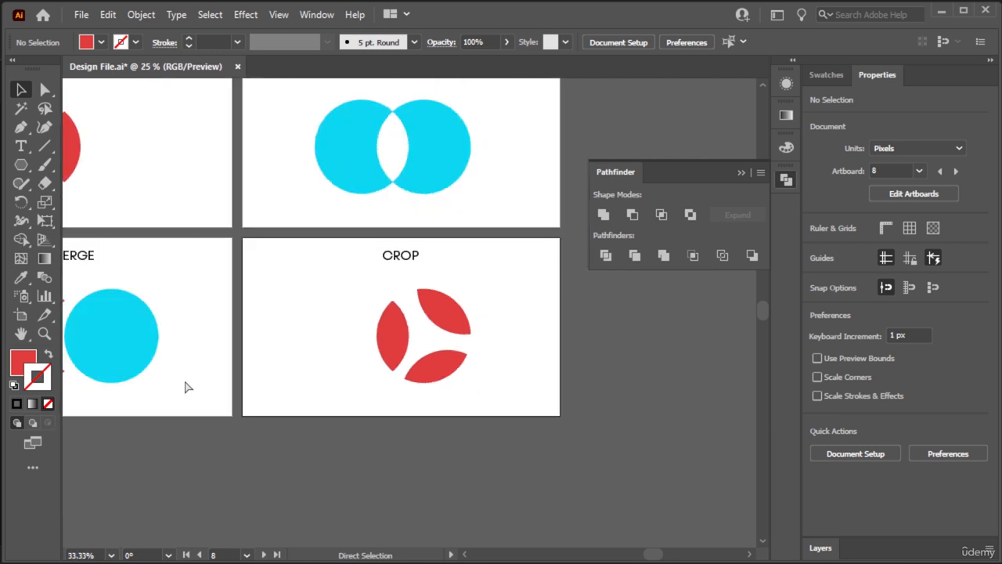
key("ctrl+minus")
key("ctrl+minus")
key("v")
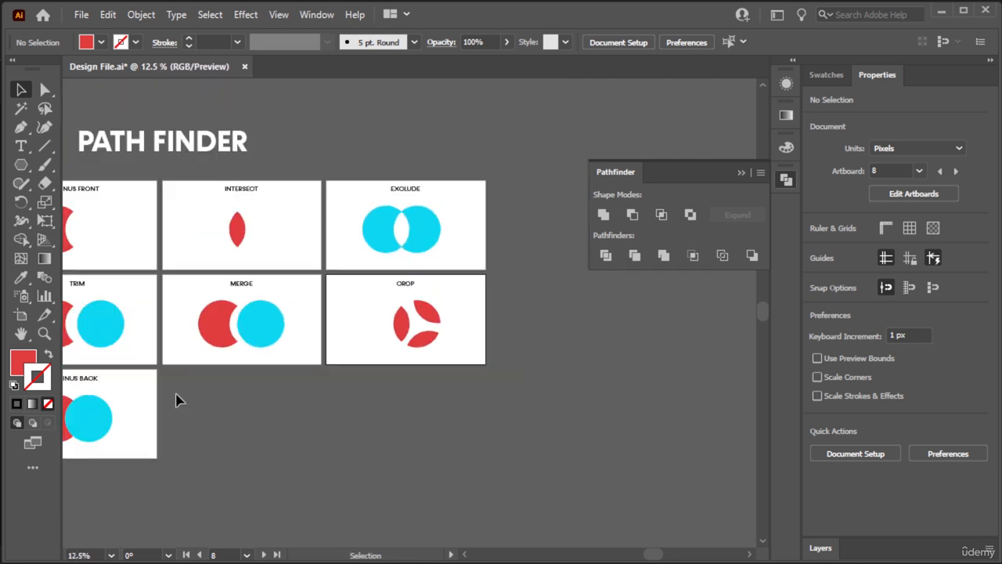
left_click_drag(177, 398, 540, 374)
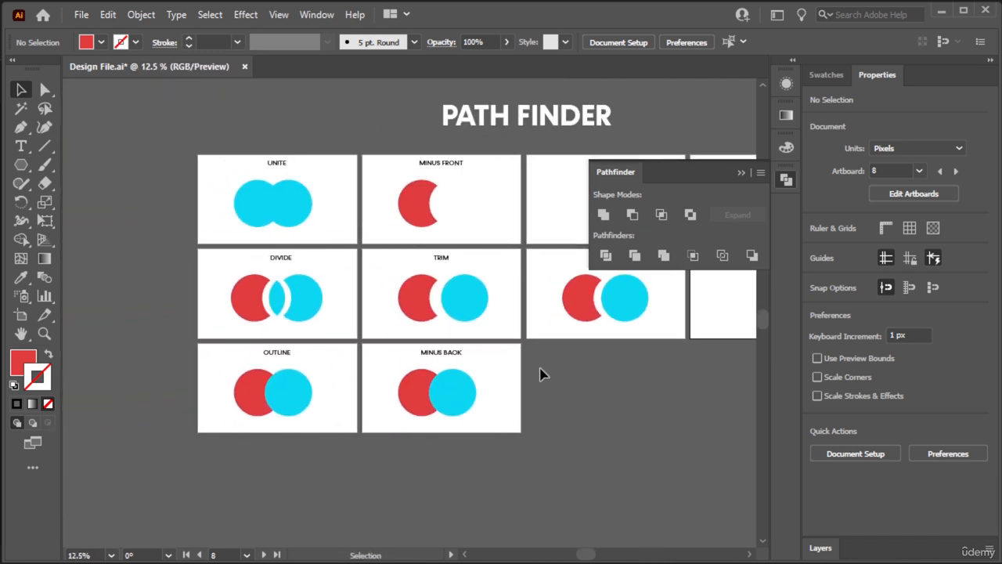
left_click(324, 399)
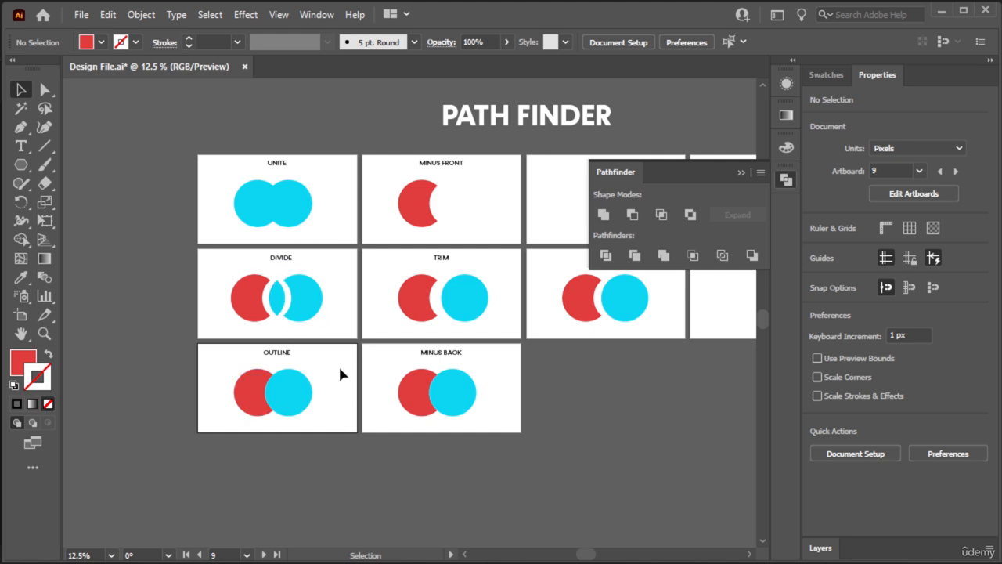
left_click(340, 216)
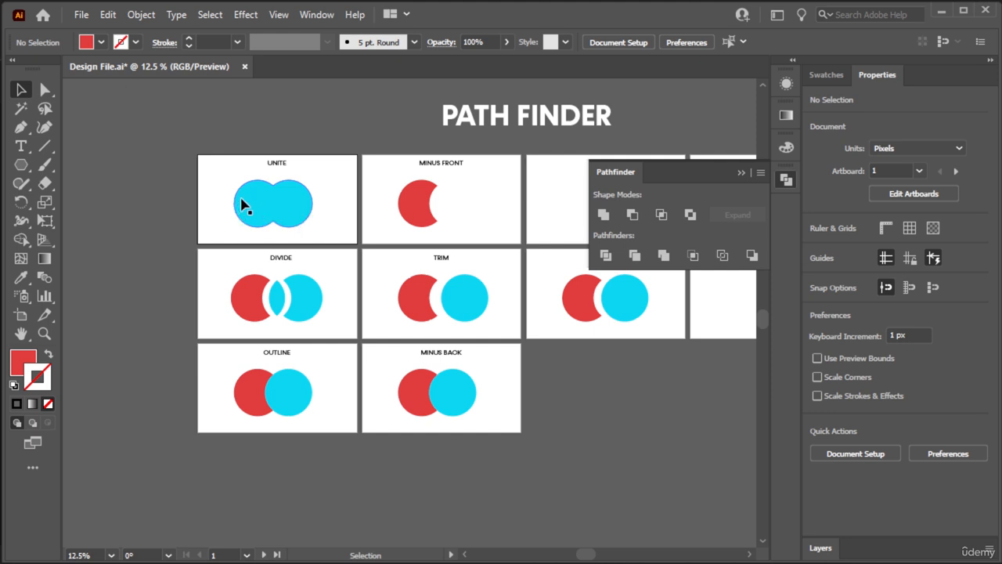
key("ctrl+0")
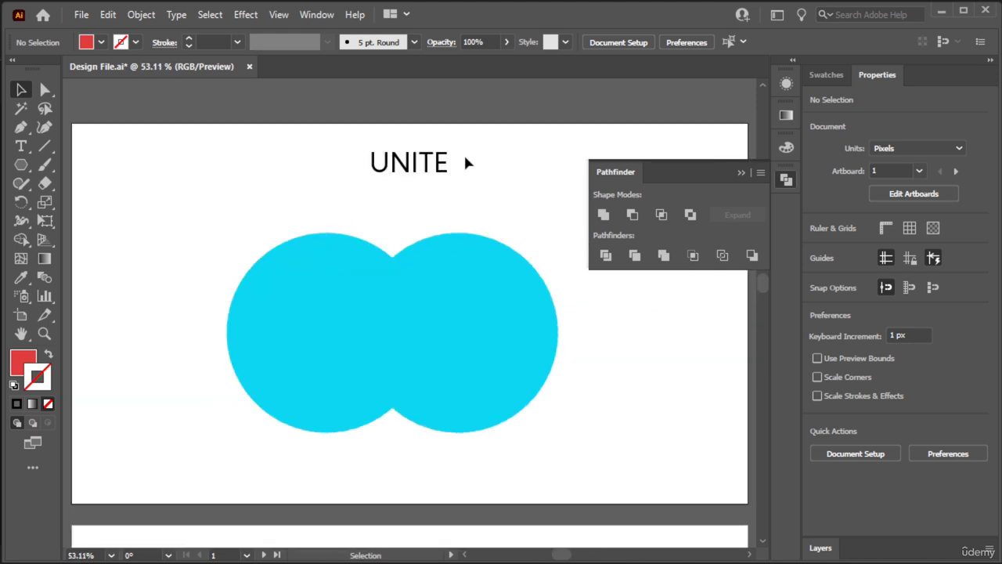
scroll(465, 162, "down", 5)
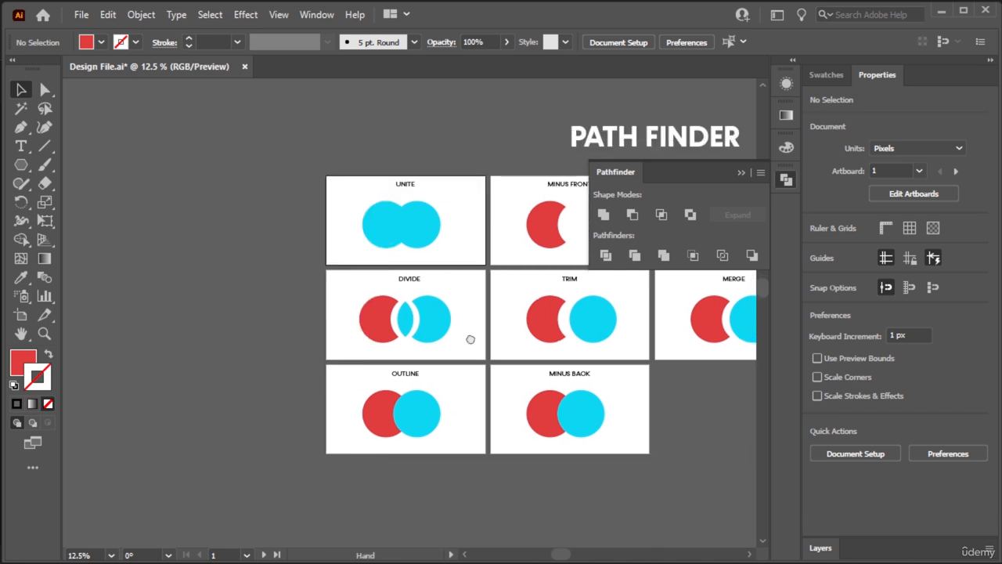
- Go to the OUTLINE artboard, select its red and blue circles and apply Pathfinder Outline
left_click(471, 382)
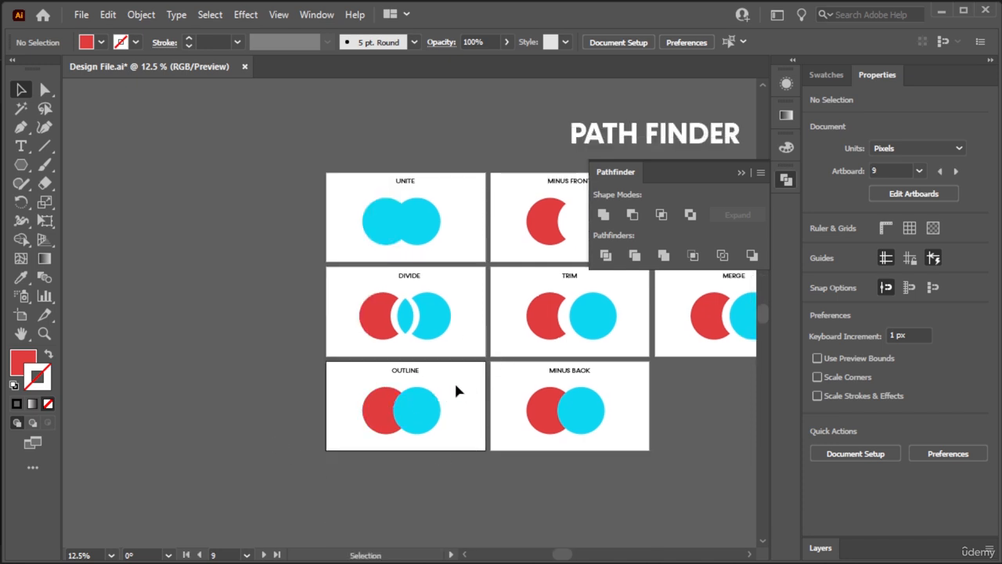
key("a")
key("ctrl+0")
key("v")
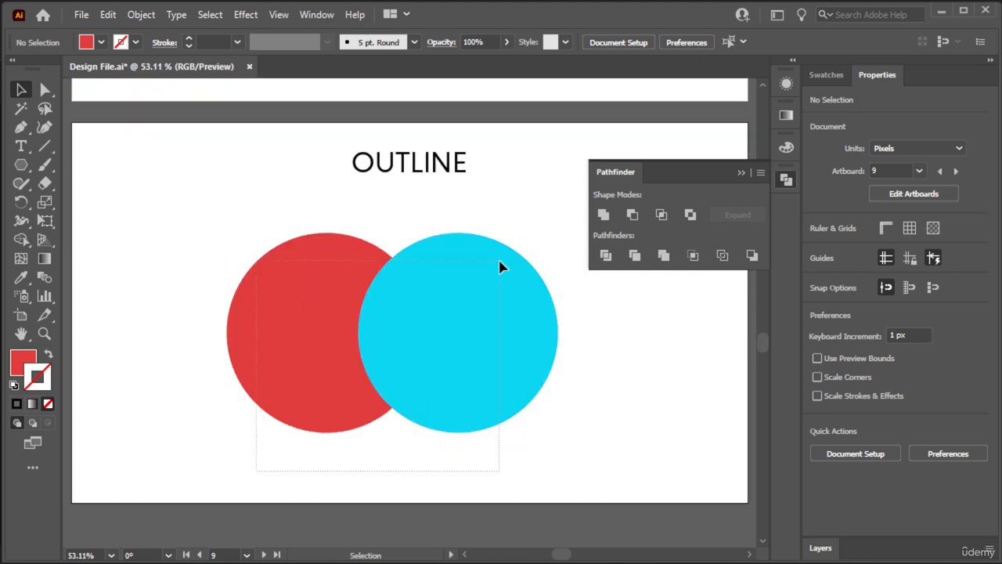
key("ctrl+a")
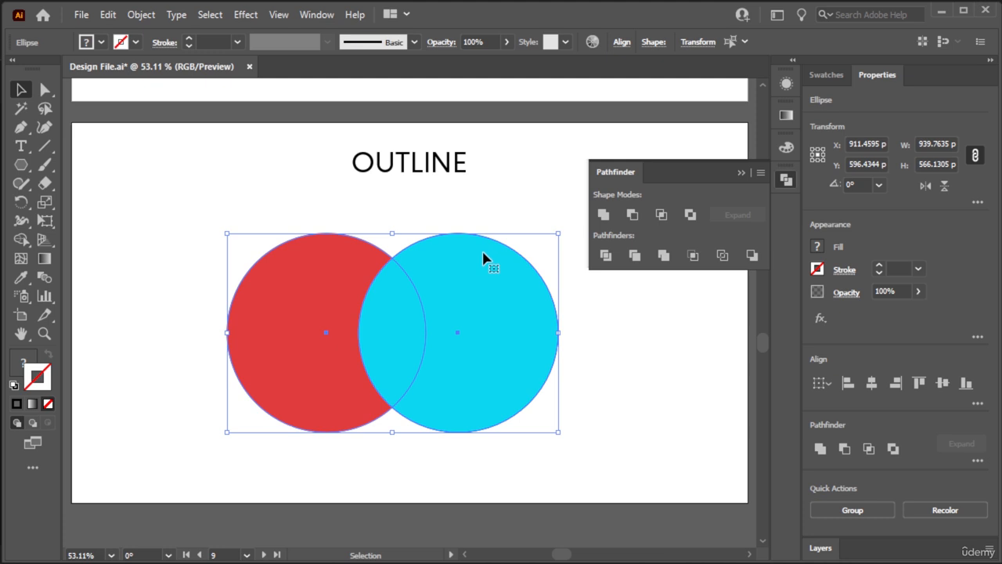
left_click(726, 259)
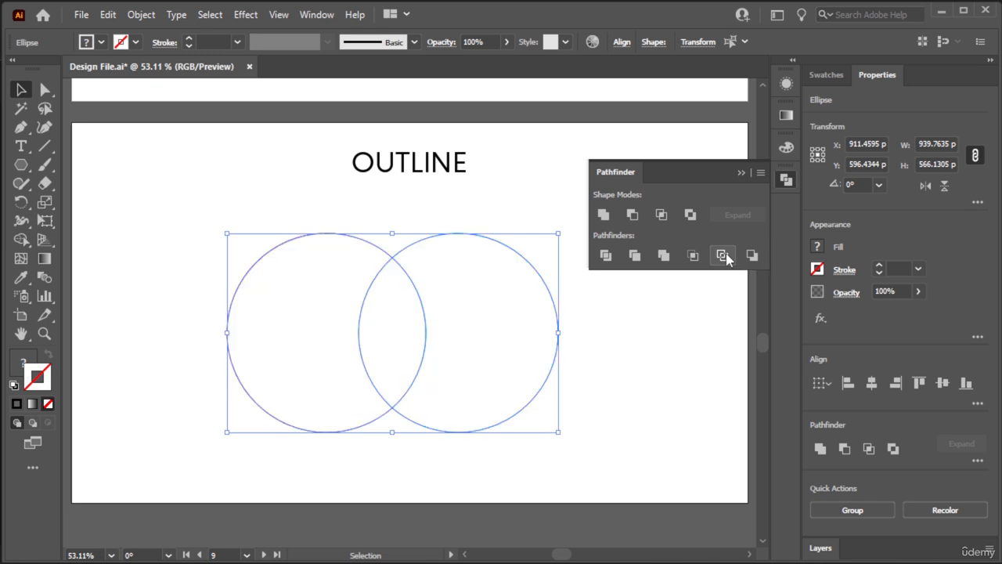
left_click(603, 362)
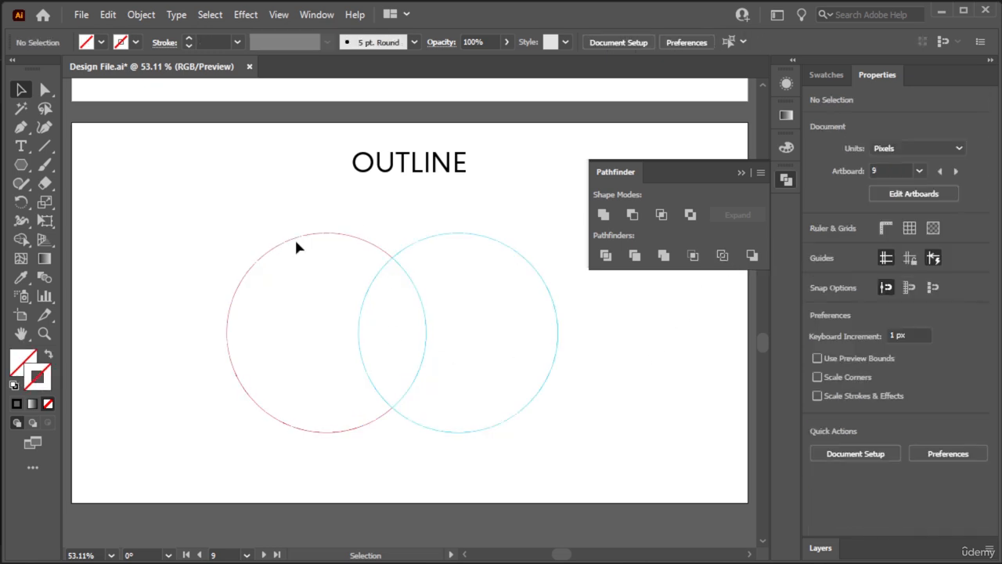
- Ungroup the outlined circles on the OUTLINE artboard and clear the selection
left_click(276, 245)
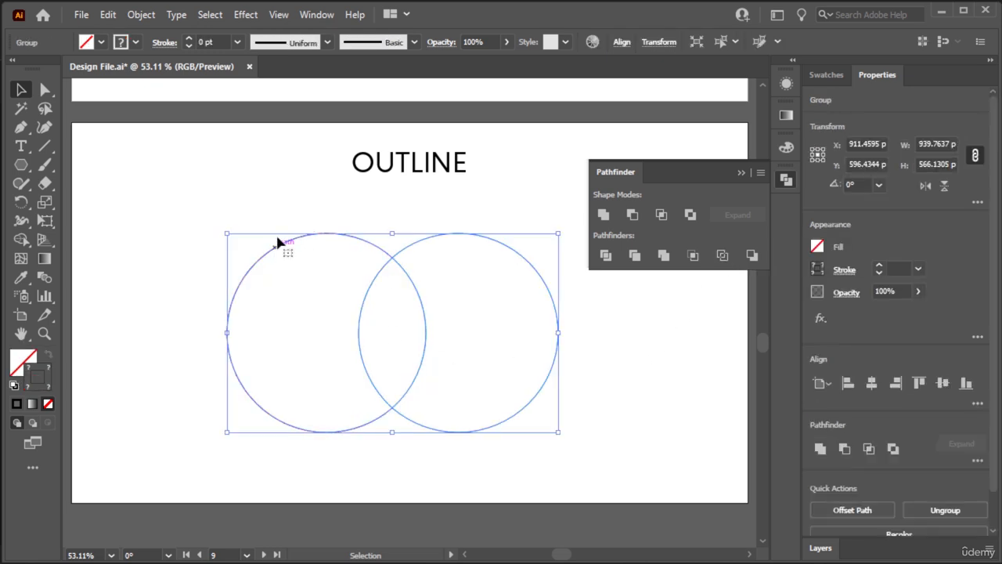
right_click(312, 233)
left_click(361, 373)
left_click(313, 185)
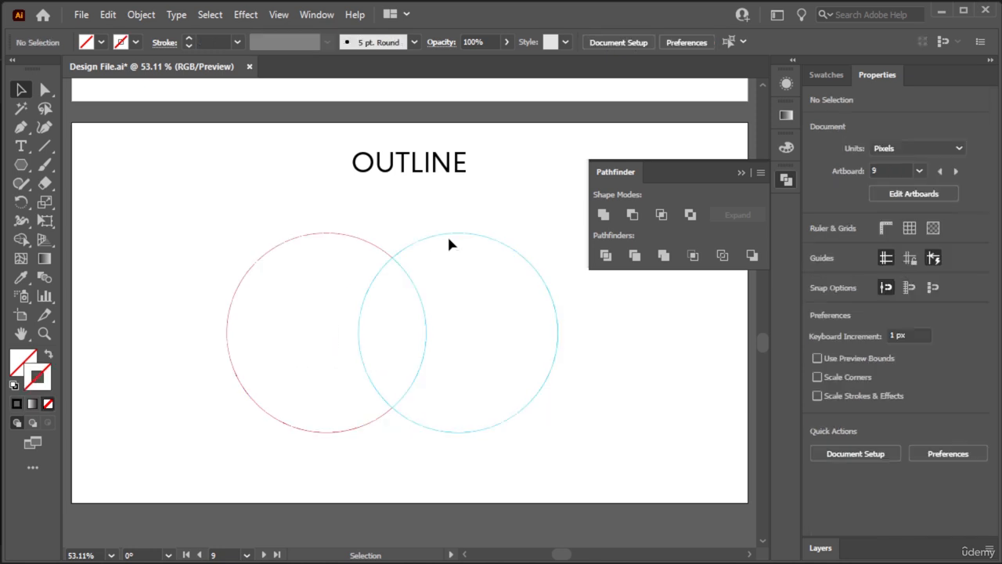
- Pull the outline segments apart, moving the blue outer arc and red arc outward and slightly separating the two inner arcs
left_click_drag(470, 235, 571, 231)
left_click_drag(426, 308, 451, 302)
left_click_drag(360, 326, 343, 324)
left_click(361, 246)
left_click_drag(354, 237, 293, 238)
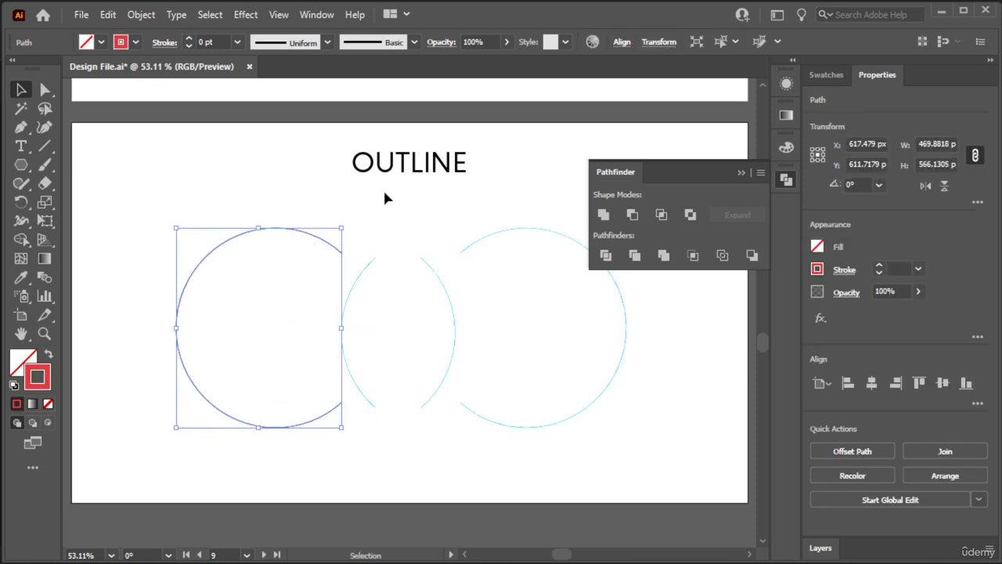
left_click(401, 199)
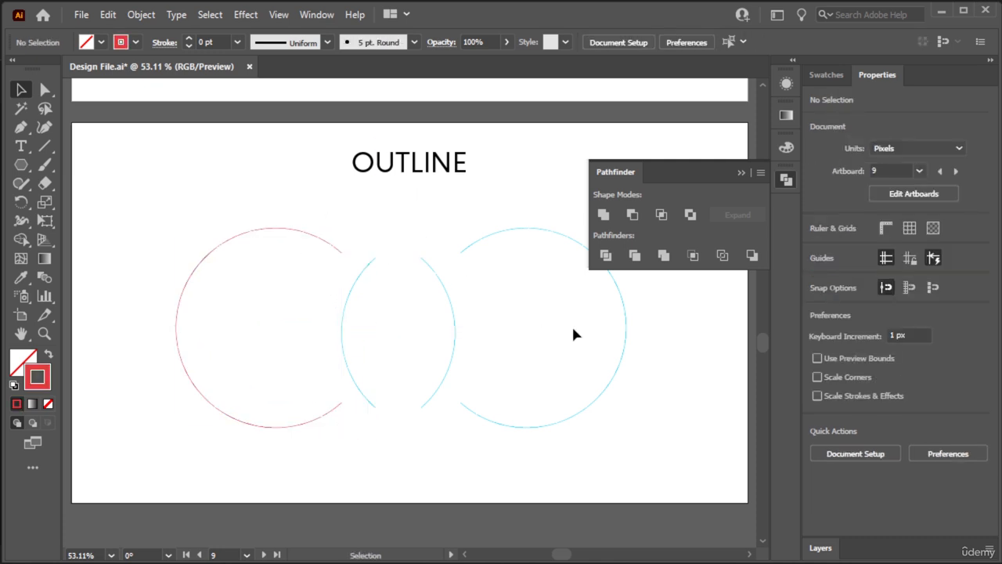
- Go to the MINUS BACK artboard, select its two overlapping circles and apply Pathfinder Minus Back
key("space")
left_click_drag(654, 400, 260, 385)
left_click_drag(471, 394, 78, 402)
left_click_drag(297, 369, 418, 421)
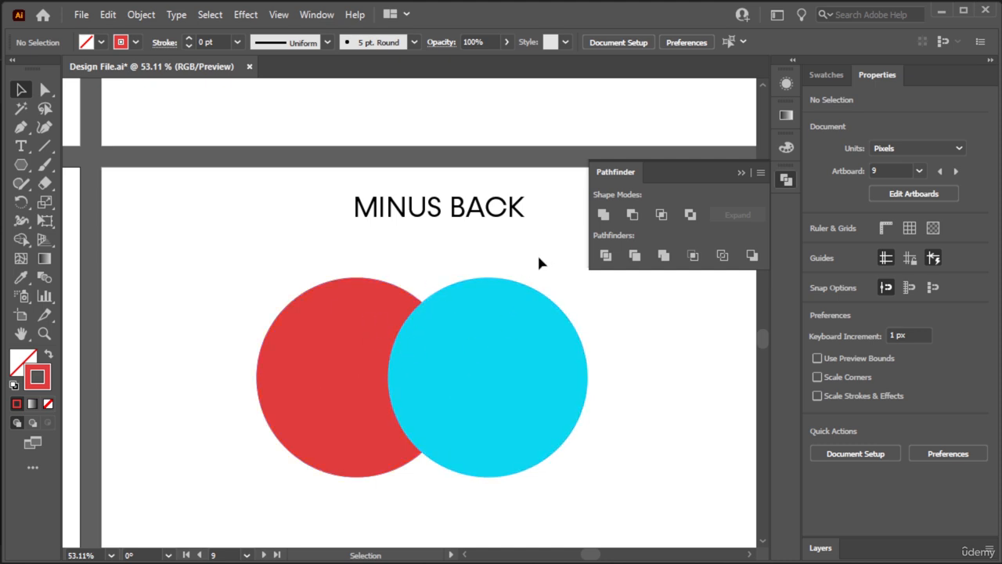
left_click_drag(538, 253, 348, 435)
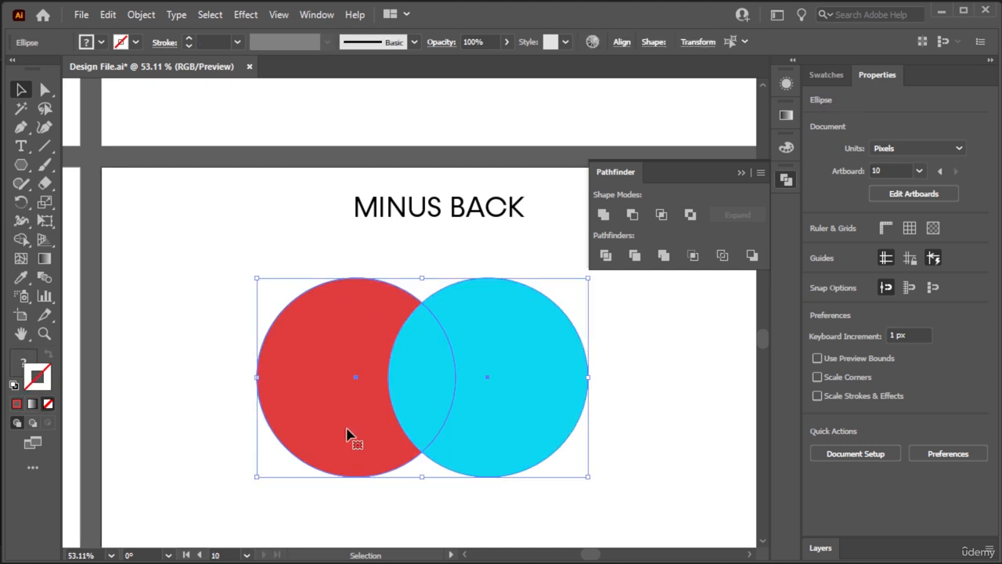
left_click(753, 258)
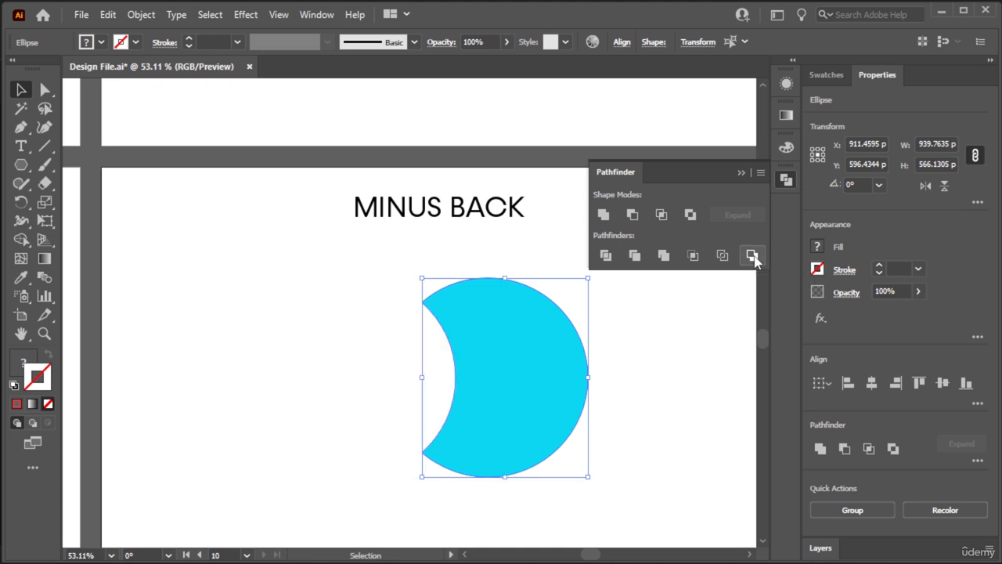
left_click(350, 293)
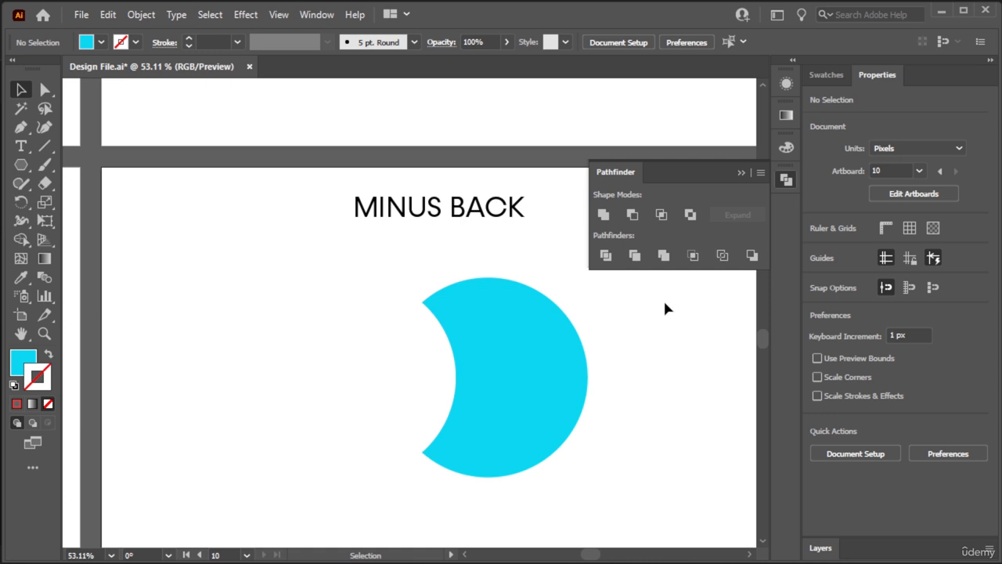
- Review all ten Pathfinder example artboards together in one overview, with the Pathfinder controls collapsed
key("ctrl+minus")
key("ctrl+minus")
key("ctrl+minus")
key("ctrl+minus")
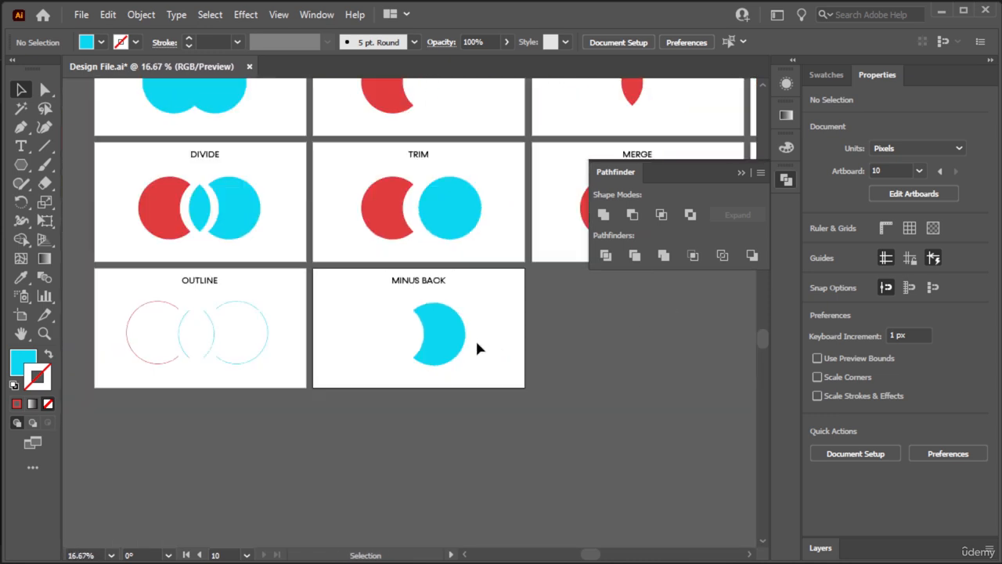
key("space")
left_click_drag(507, 327, 482, 427)
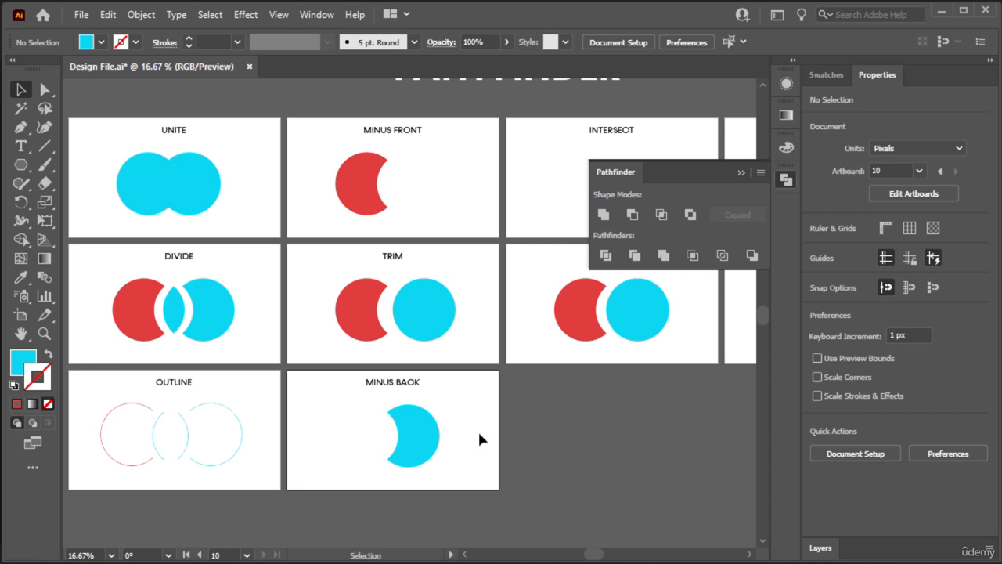
left_click(741, 172)
key("ctrl+minus")
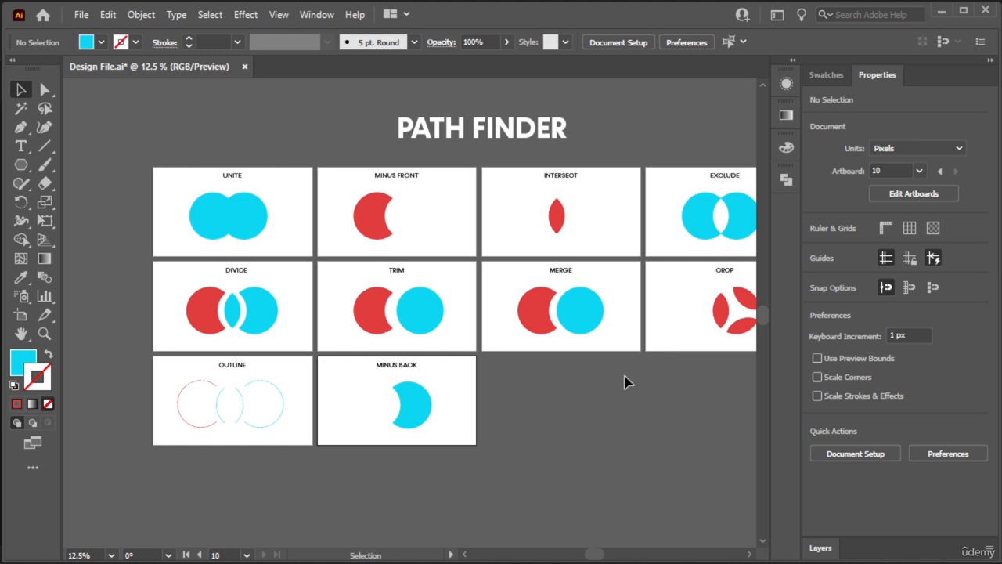
left_click_drag(601, 416, 529, 426)
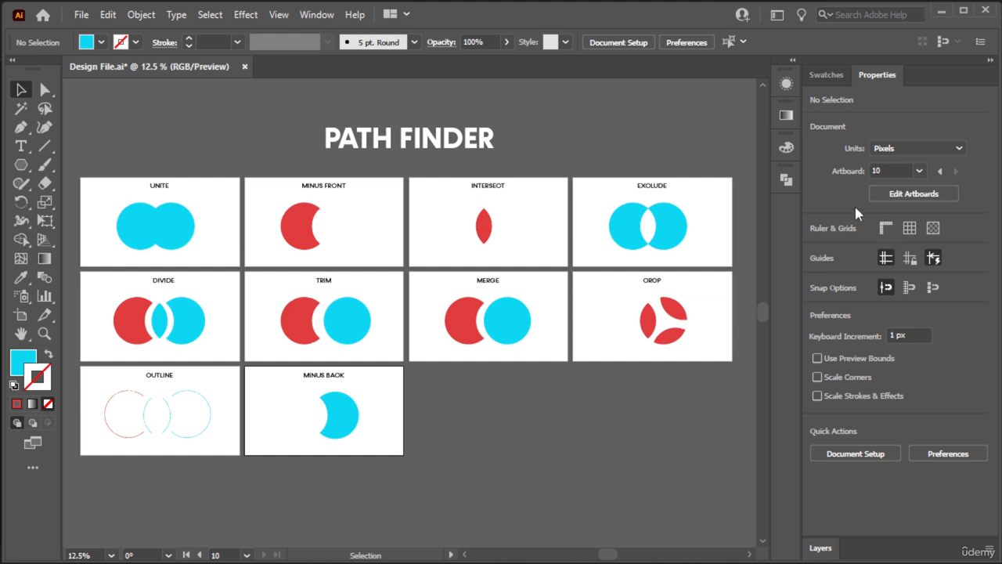
left_click(787, 181)
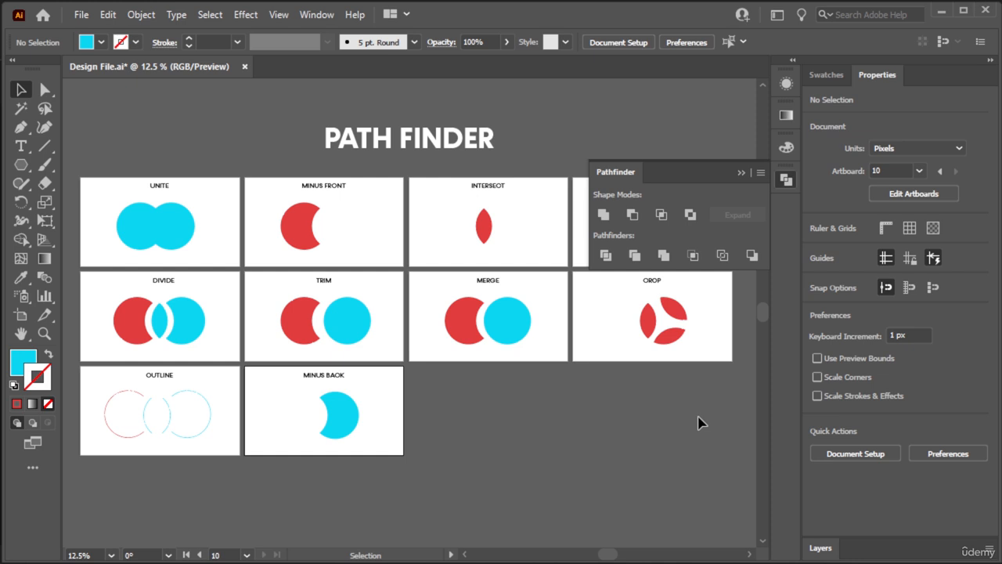
left_click(741, 173)
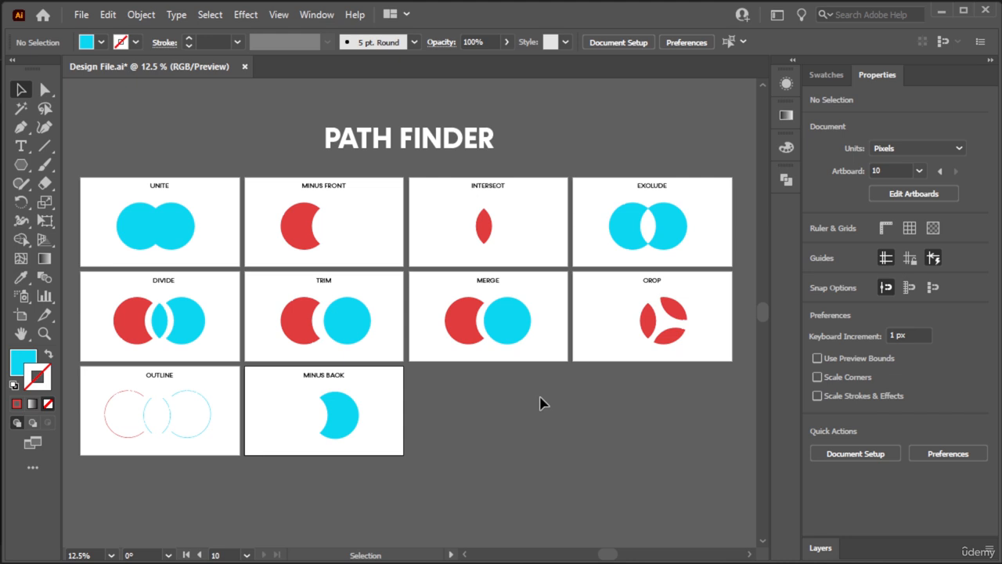